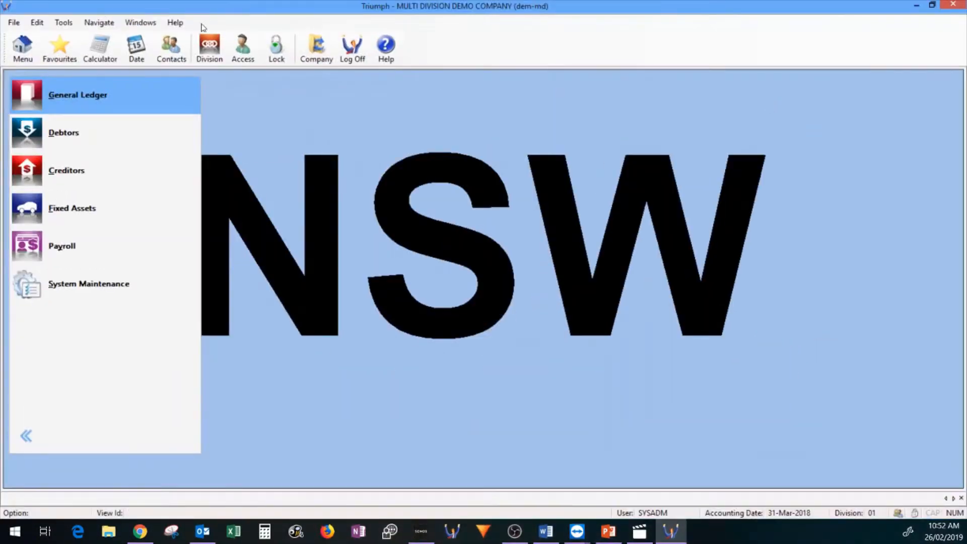
Check the installed Triumph release and build date in the program's About information.
click(175, 22)
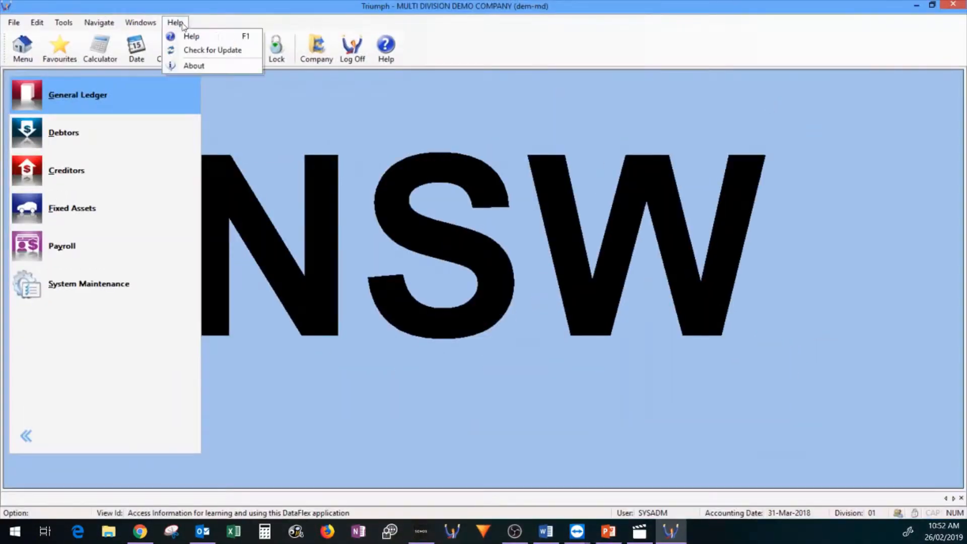
click(195, 66)
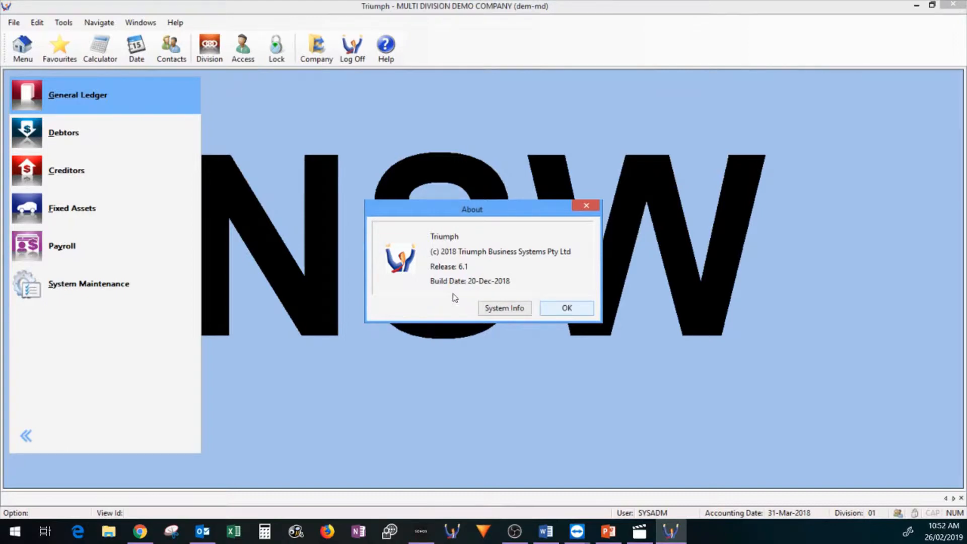
click(564, 312)
Check for a Triumph update online and follow the link to the Triumph Updates web page.
click(178, 25)
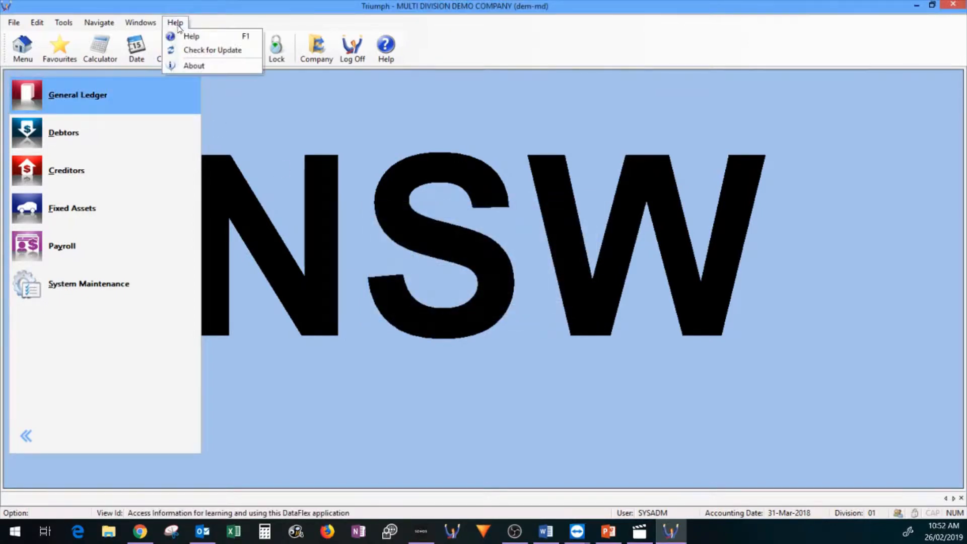
click(200, 50)
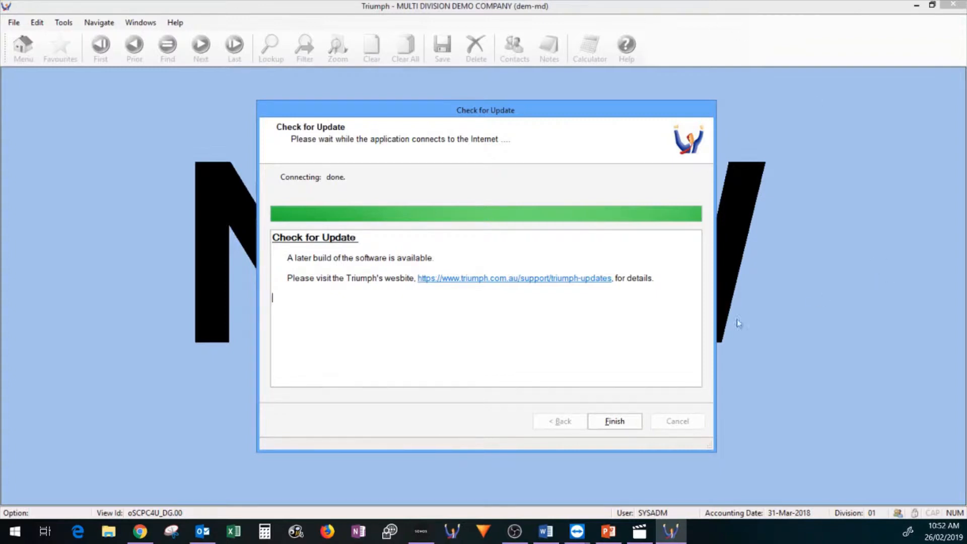
click(534, 282)
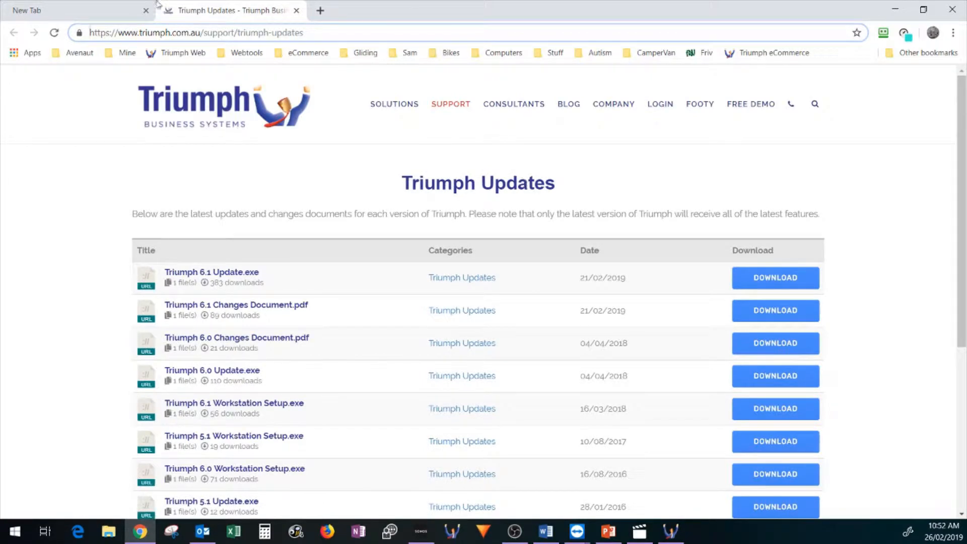
Browse from triumph.com.au to the Triumph Updates support page in the empty browser tab, compare it with the linked page, and close the duplicate.
click(111, 10)
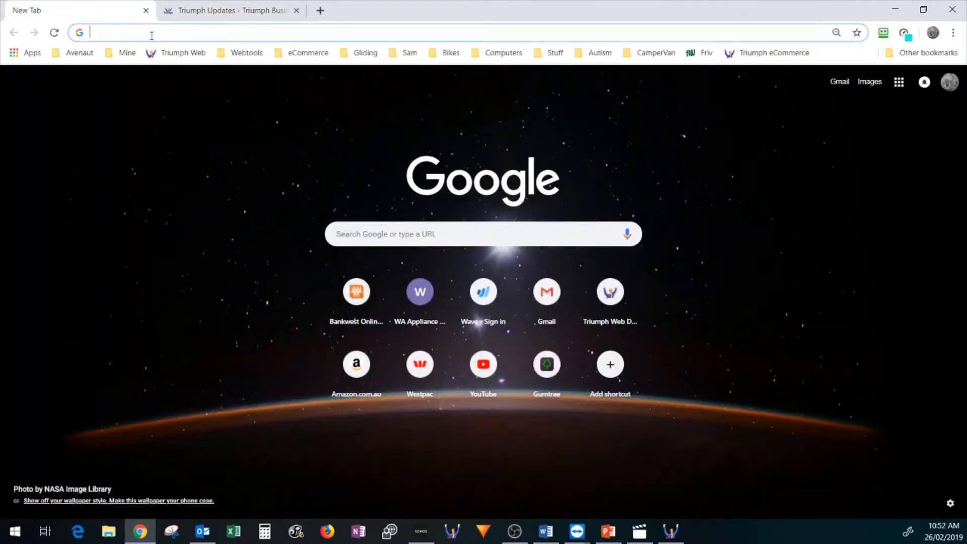
text(triumph.com.au)
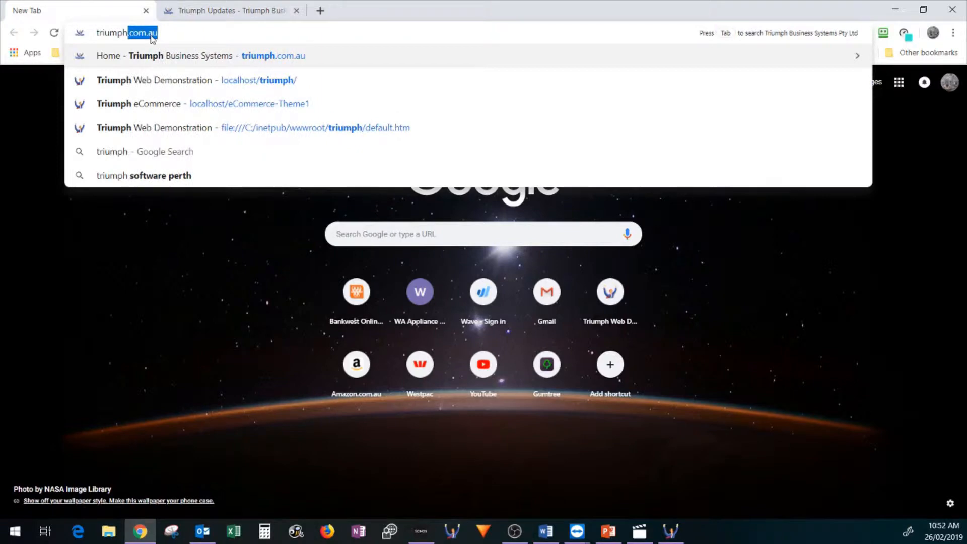
key(Return)
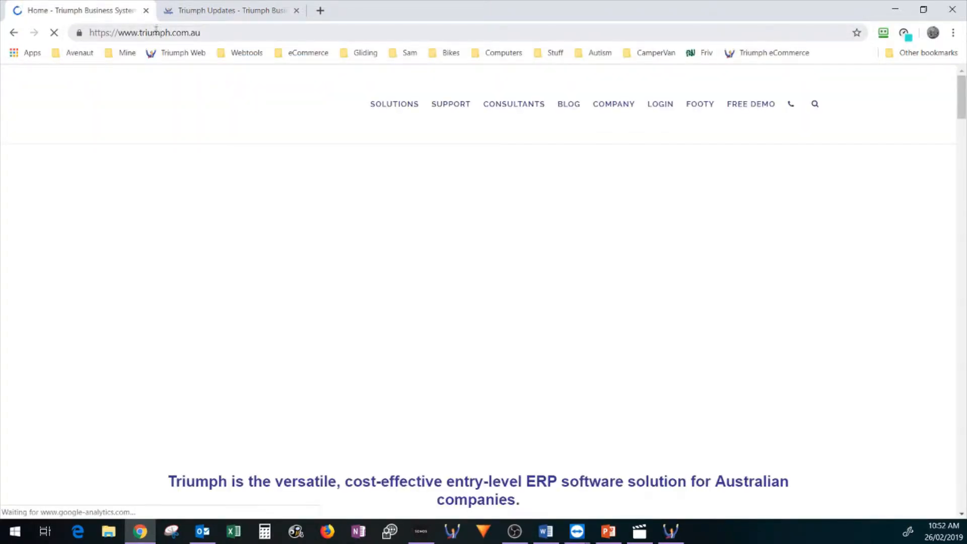
mouse_move(445, 105)
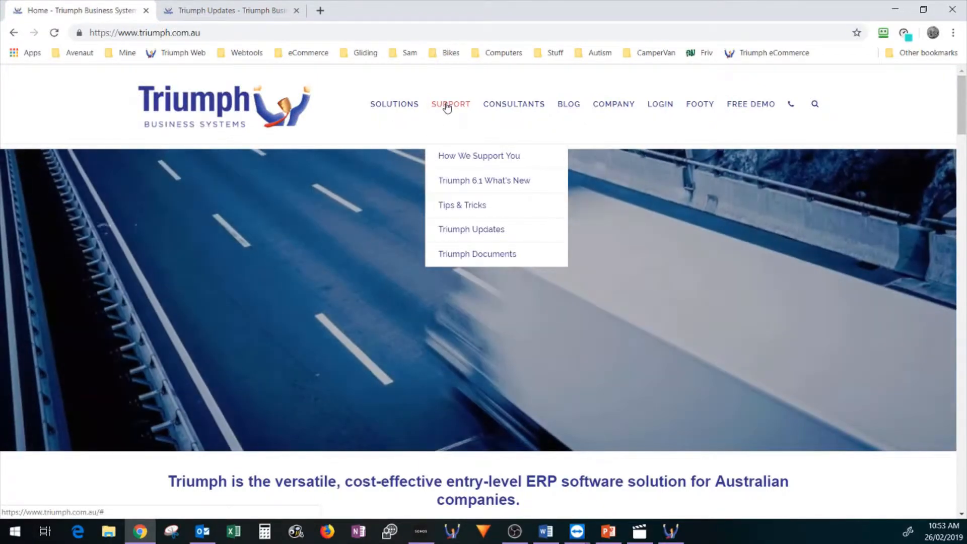
click(472, 231)
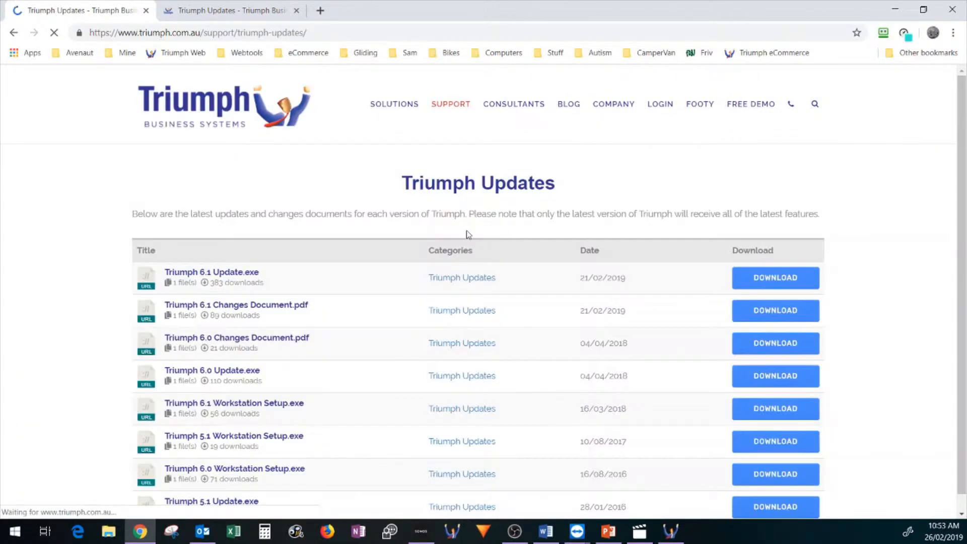
click(210, 4)
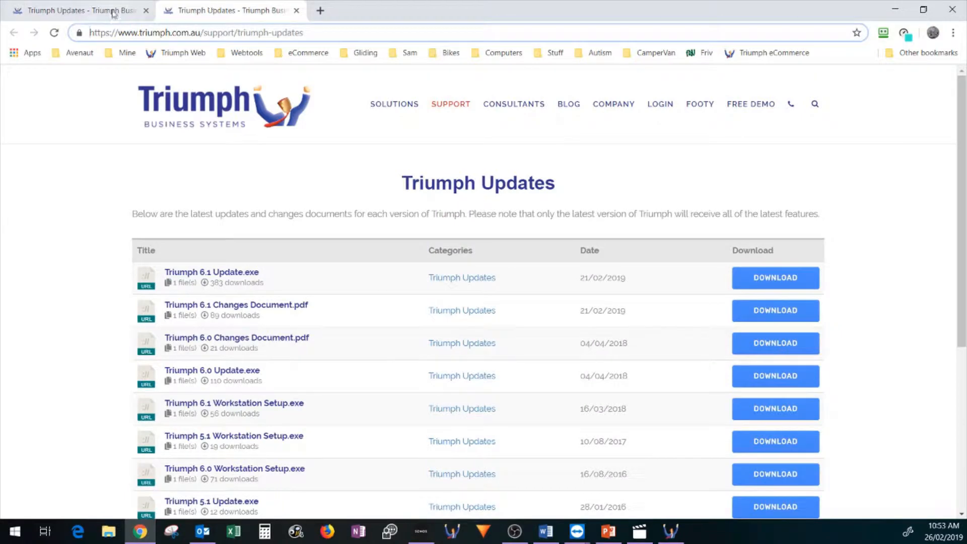
click(146, 11)
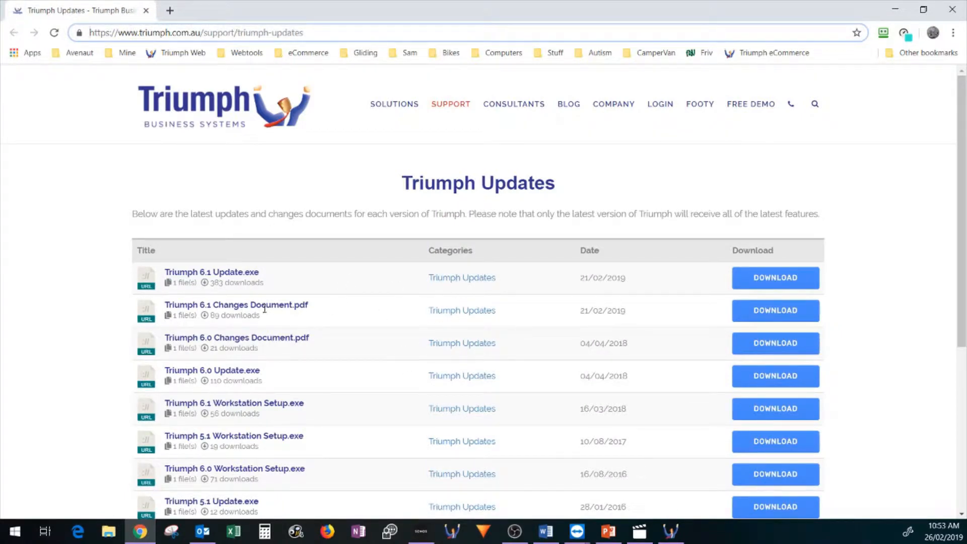
Open Triumph 6.1 Changes Document.pdf, review the changes listed under each build date, and close the document.
click(764, 315)
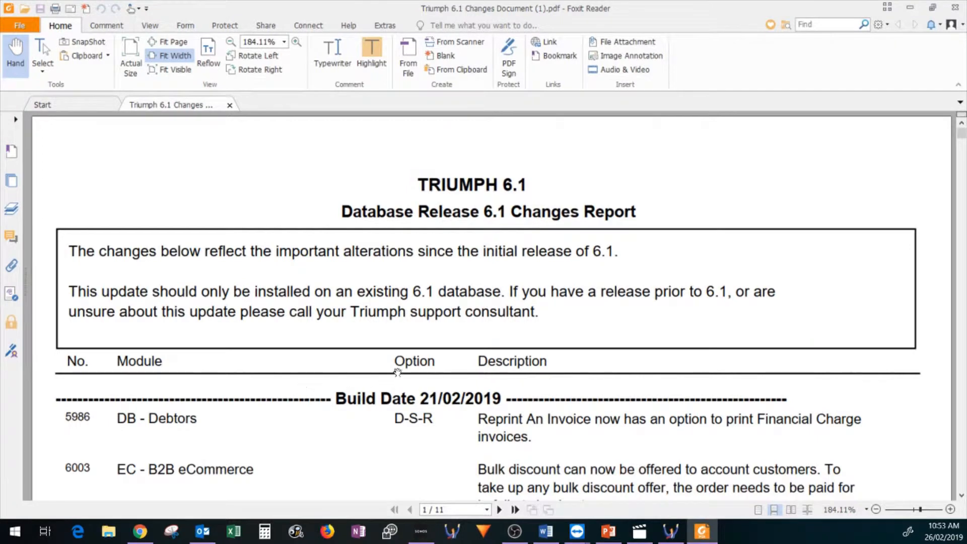
scroll(399, 367, down, 3)
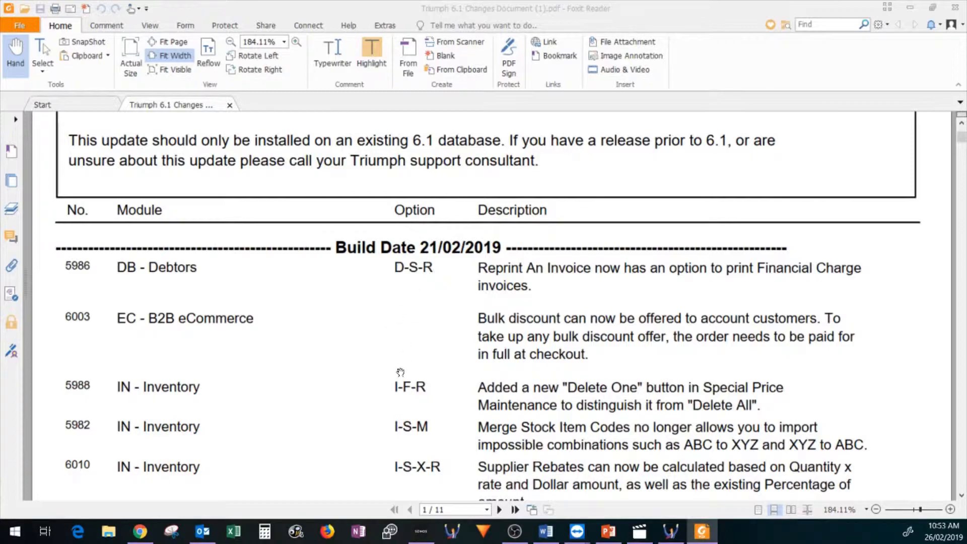
scroll(279, 358, down, 20)
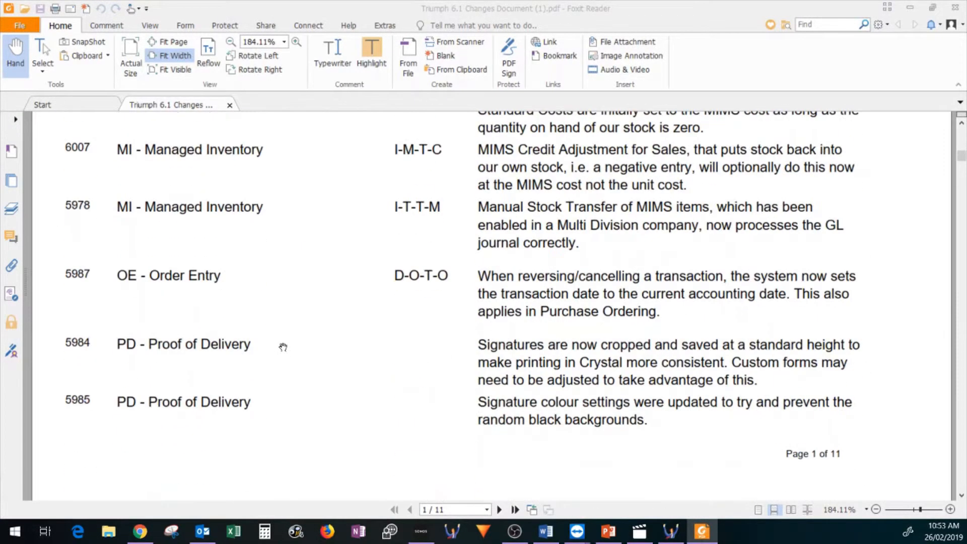
scroll(284, 347, down, 10)
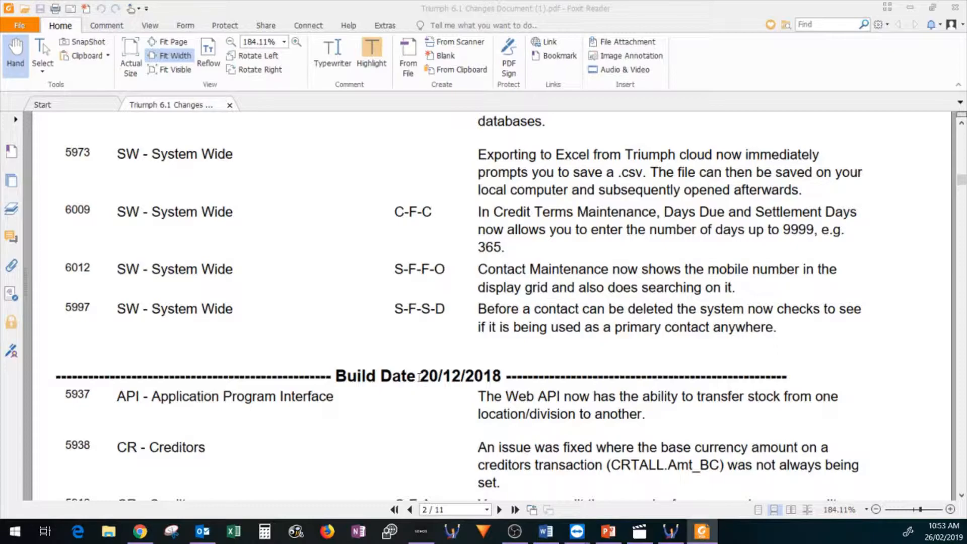
scroll(419, 377, down, 20)
scroll(420, 375, up, 4)
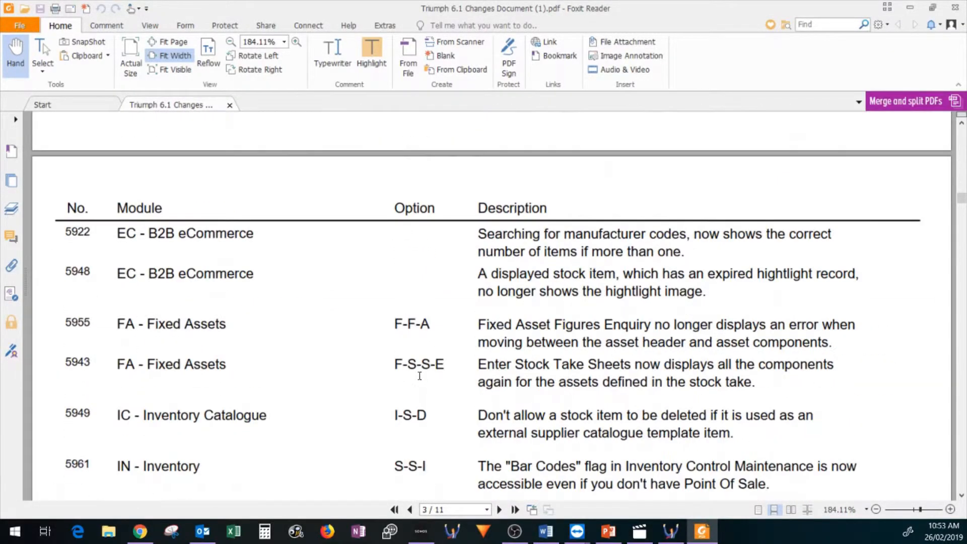
scroll(420, 376, up, 20)
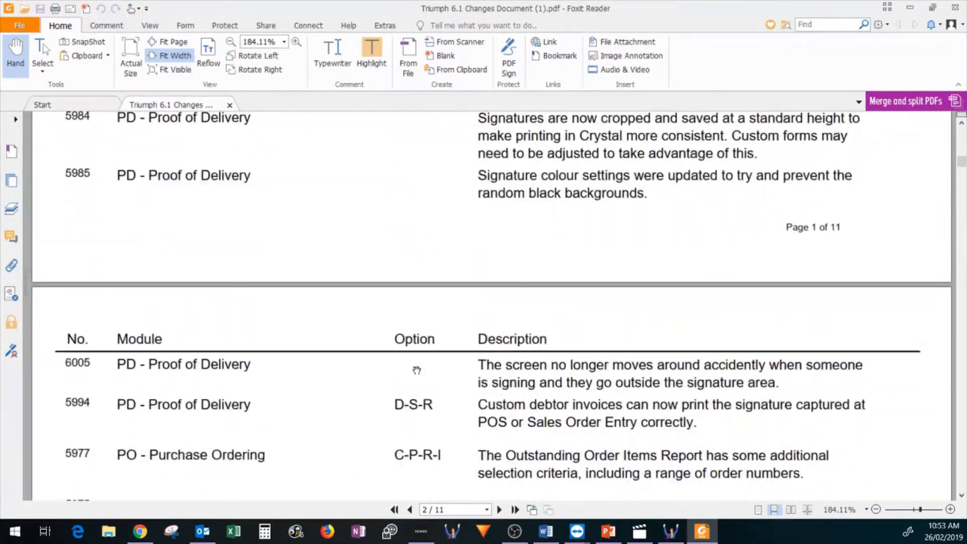
scroll(416, 371, up, 20)
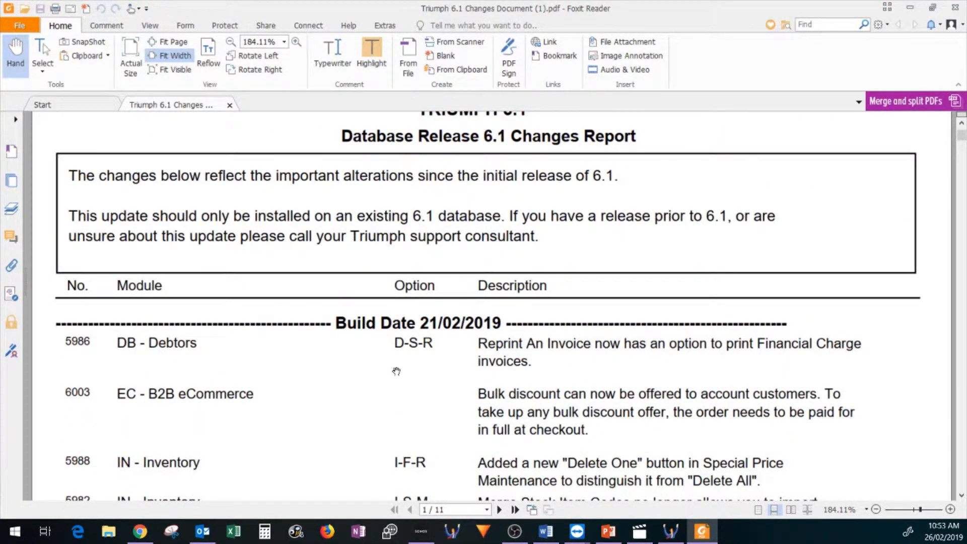
scroll(396, 371, down, 5)
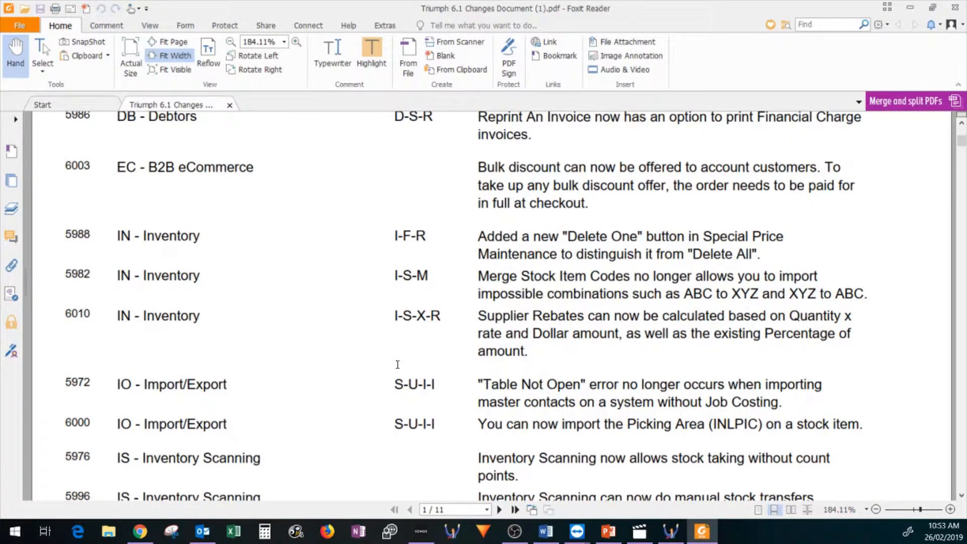
scroll(397, 364, down, 5)
scroll(397, 364, up, 10)
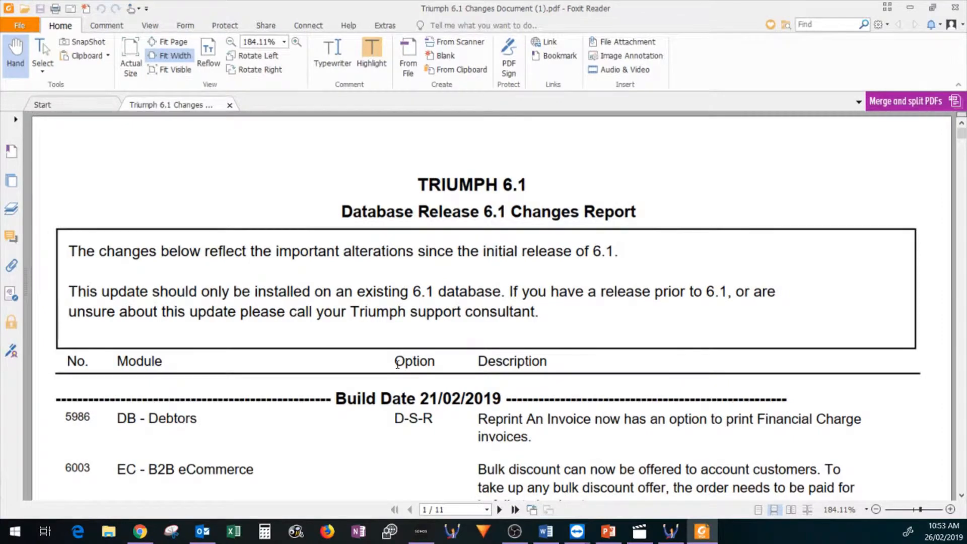
scroll(397, 365, down, 4)
scroll(397, 364, up, 4)
click(958, 9)
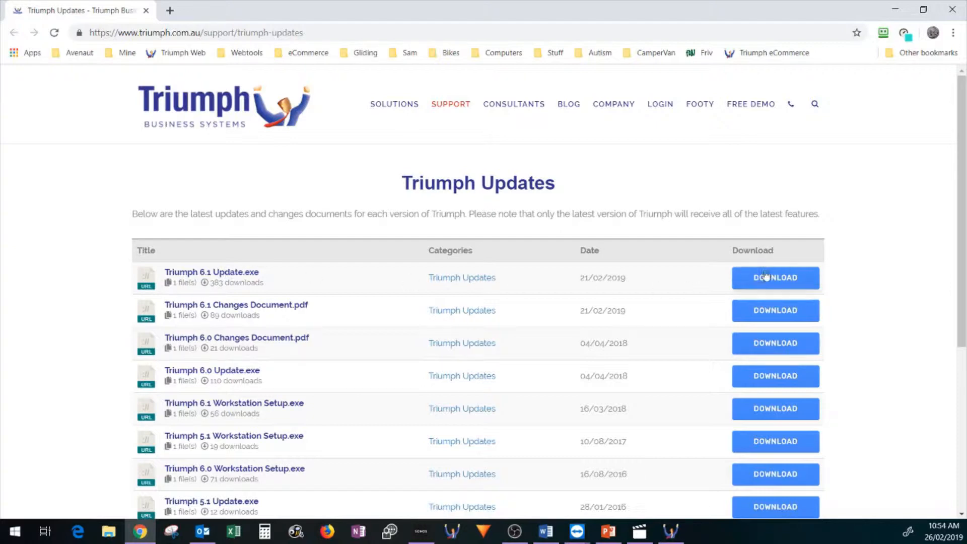
Download Triumph 6.1 Update.exe and show it in a maximized Downloads folder window.
click(791, 278)
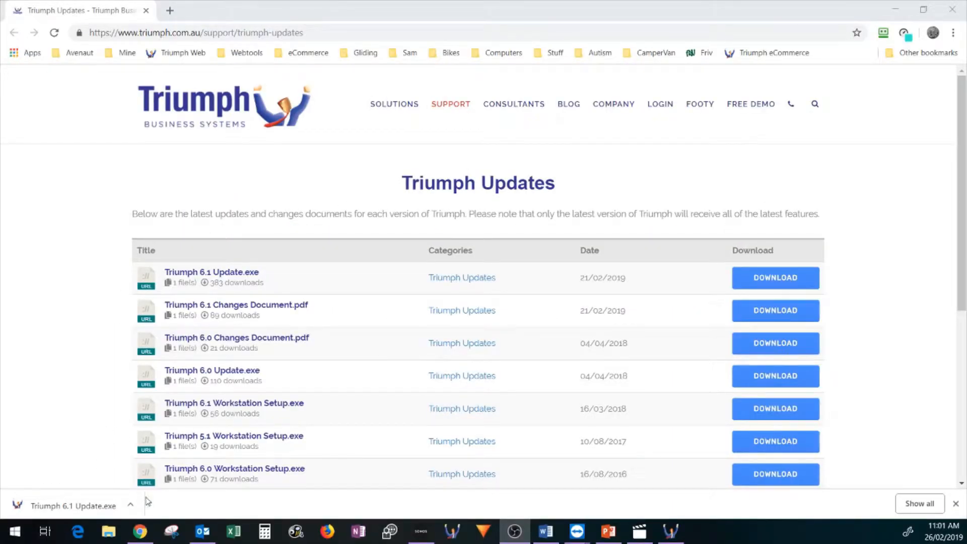
click(130, 505)
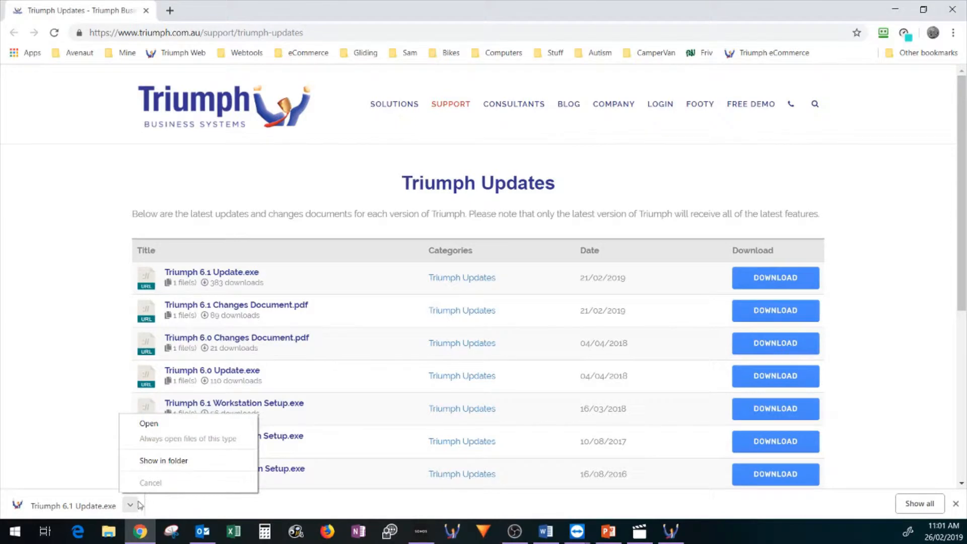
click(157, 461)
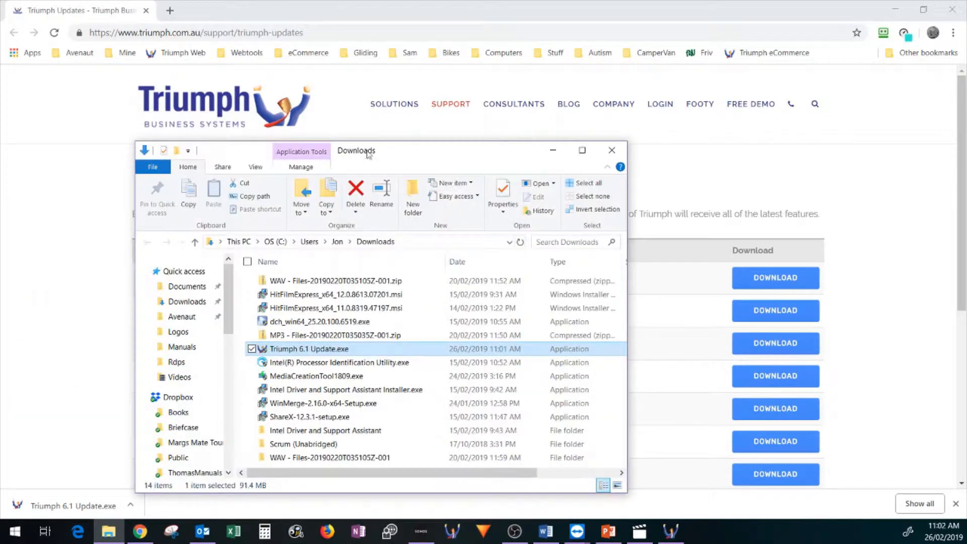
double_click(467, 159)
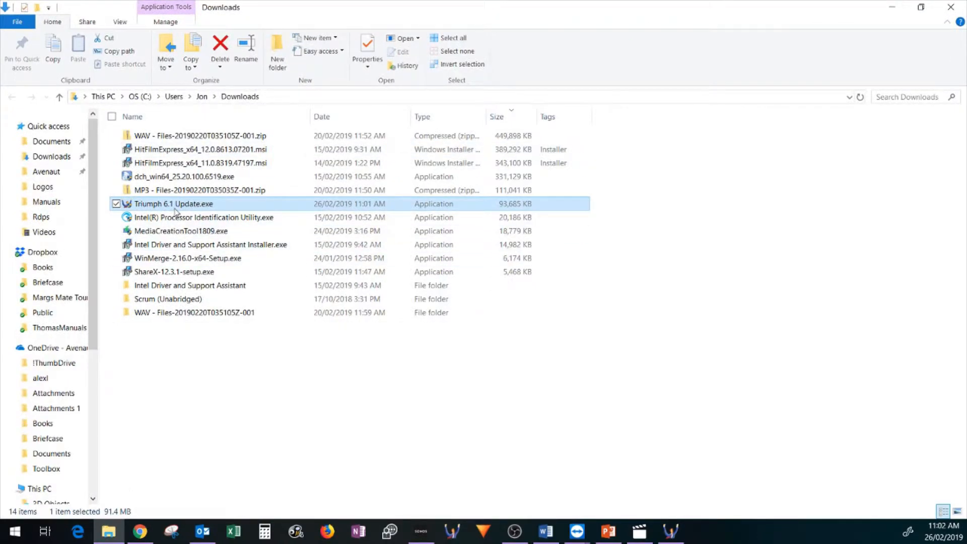
Rename the downloaded update file to 20190221Triumph 6.1 Update.exe.
click(175, 205)
click(175, 206)
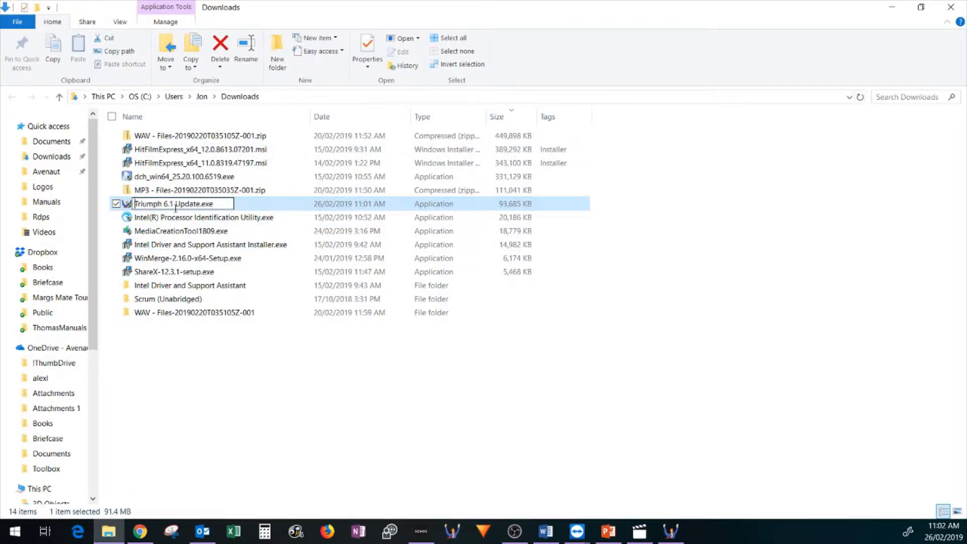
text(2019)
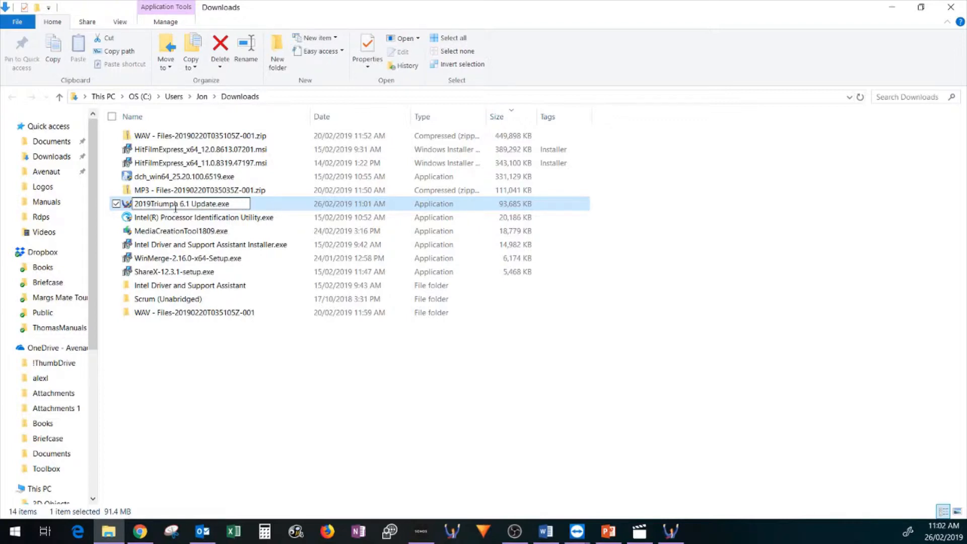
text(02)
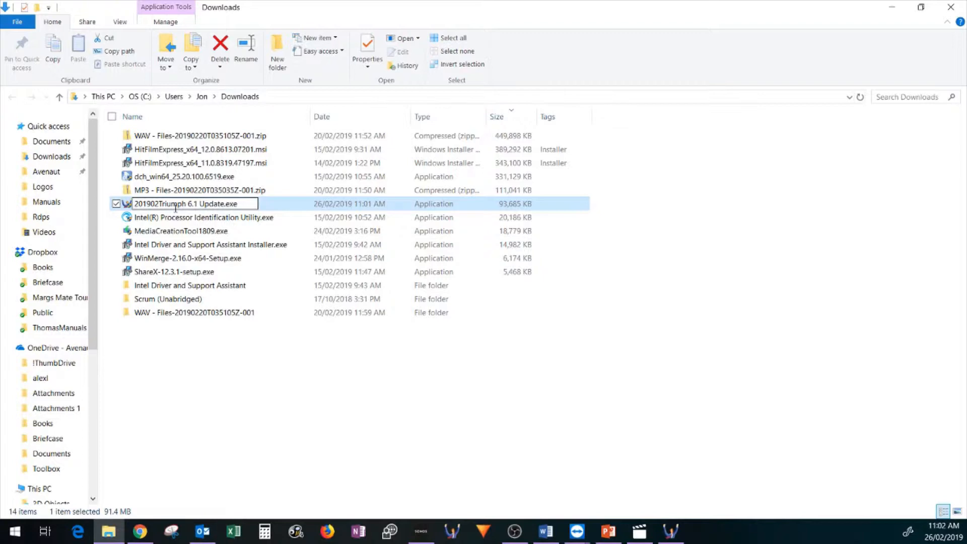
text(21)
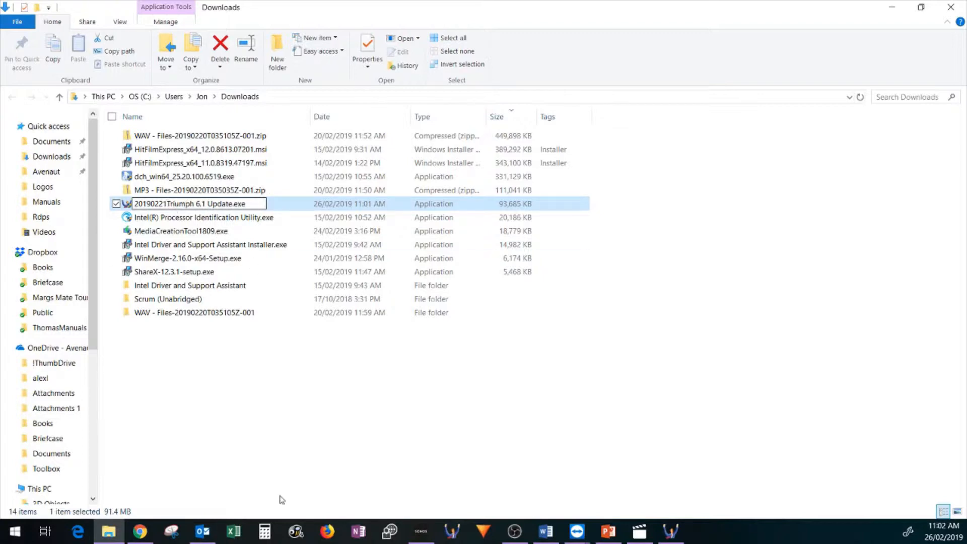
click(287, 433)
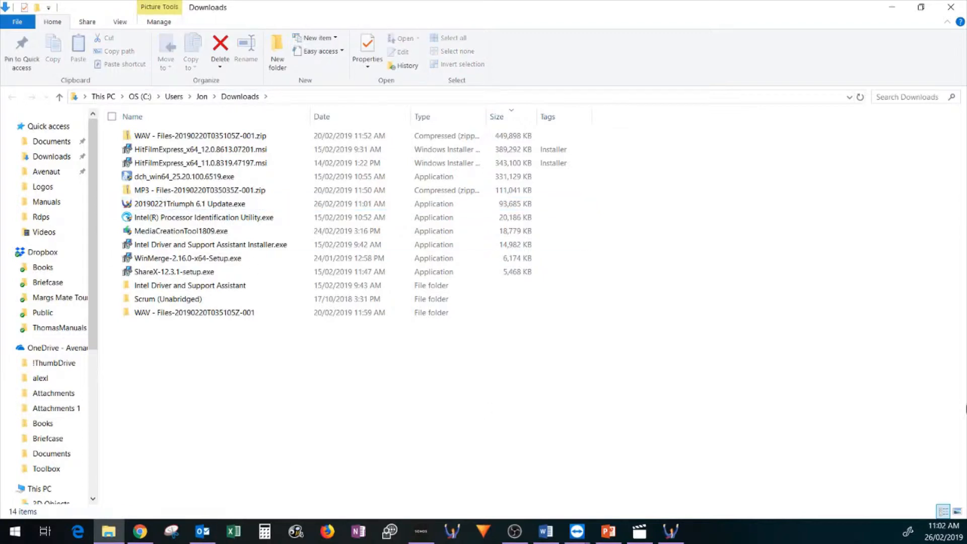
Move 20190221Triumph 6.1 Update.exe from the Downloads folder to C:\Apps\Triumph6.1\wrkstn.
click(140, 538)
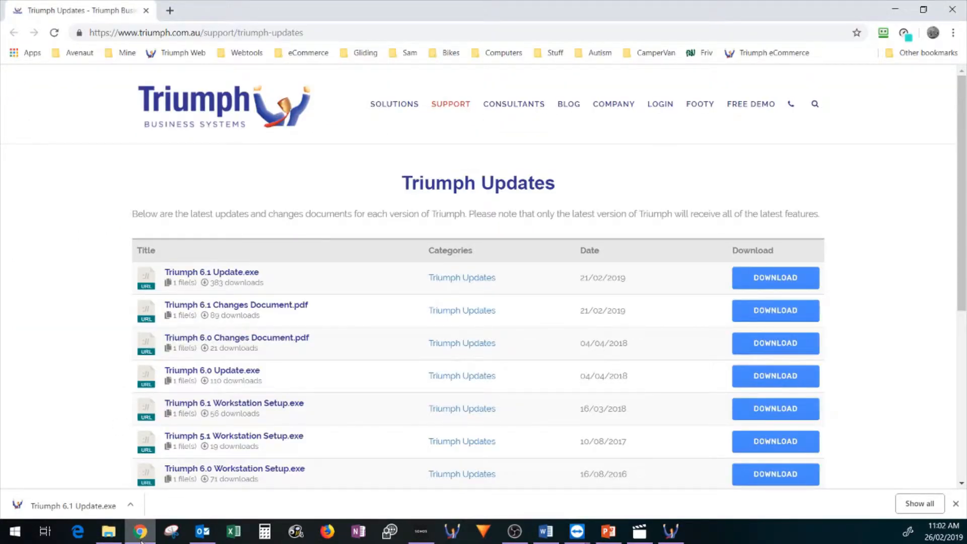
click(140, 538)
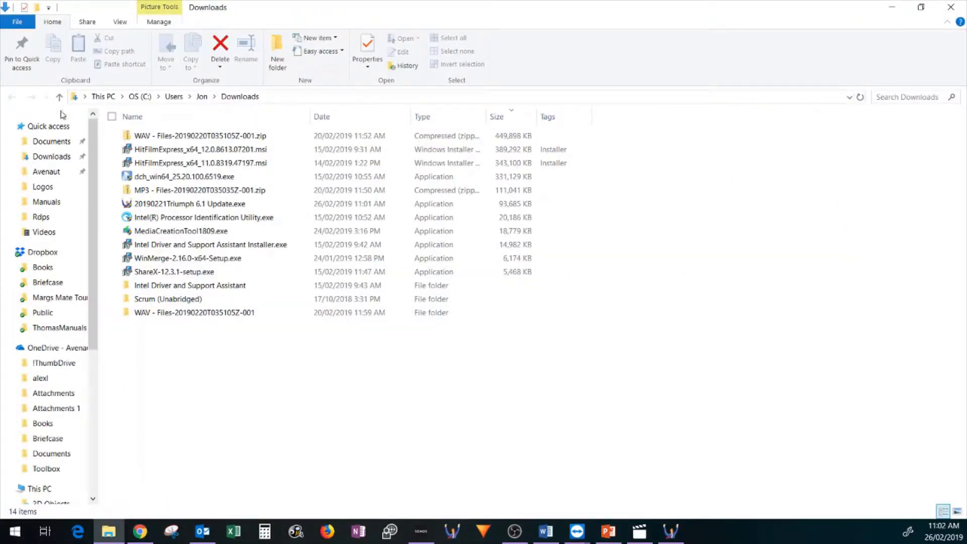
right_click(171, 206)
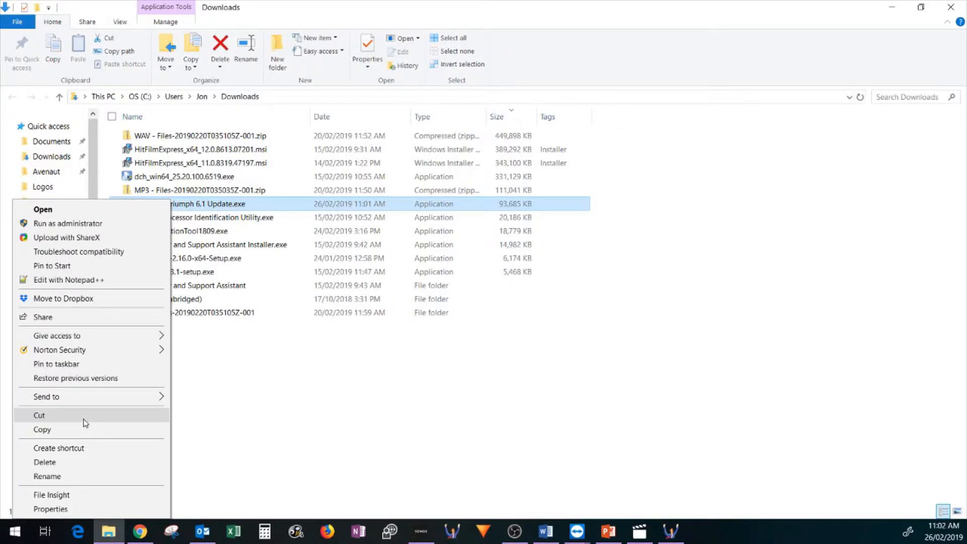
click(85, 416)
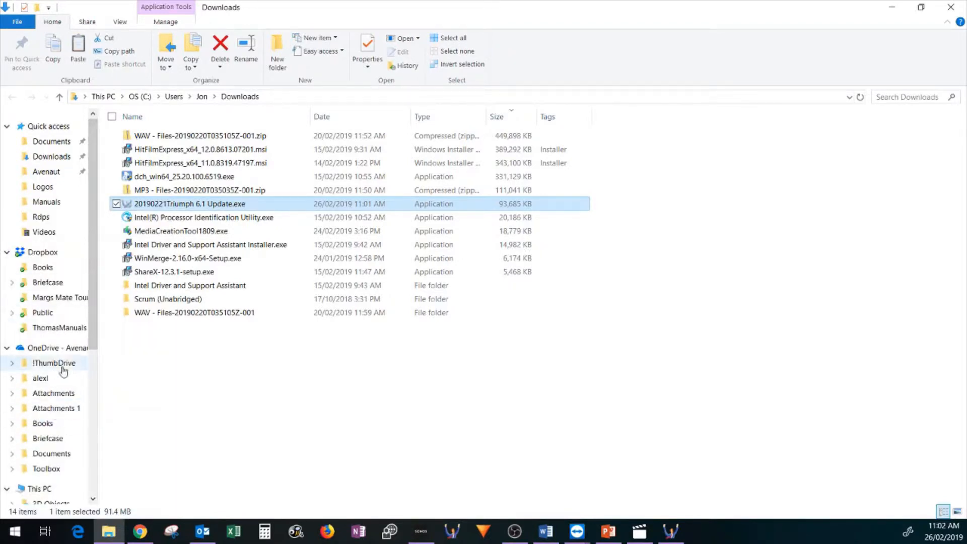
scroll(58, 402, down, 3)
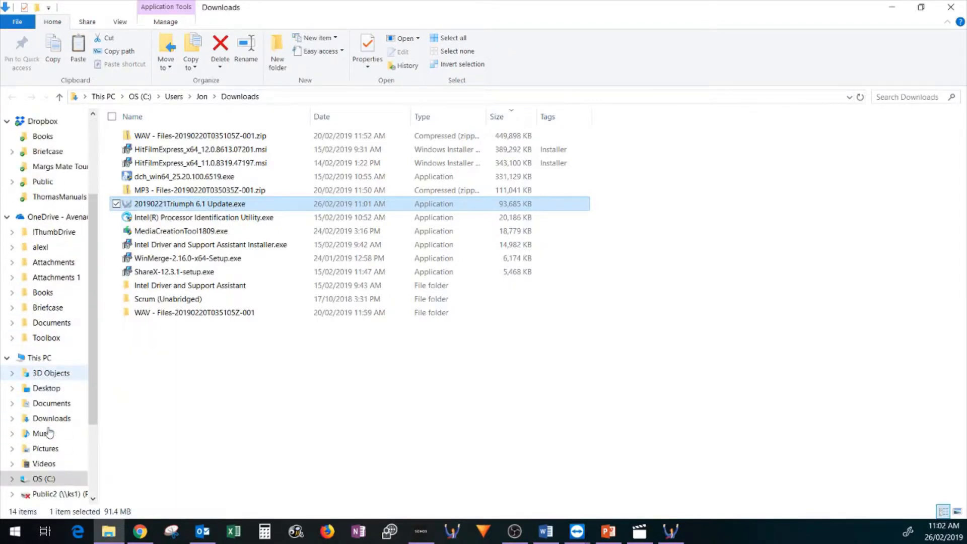
click(46, 478)
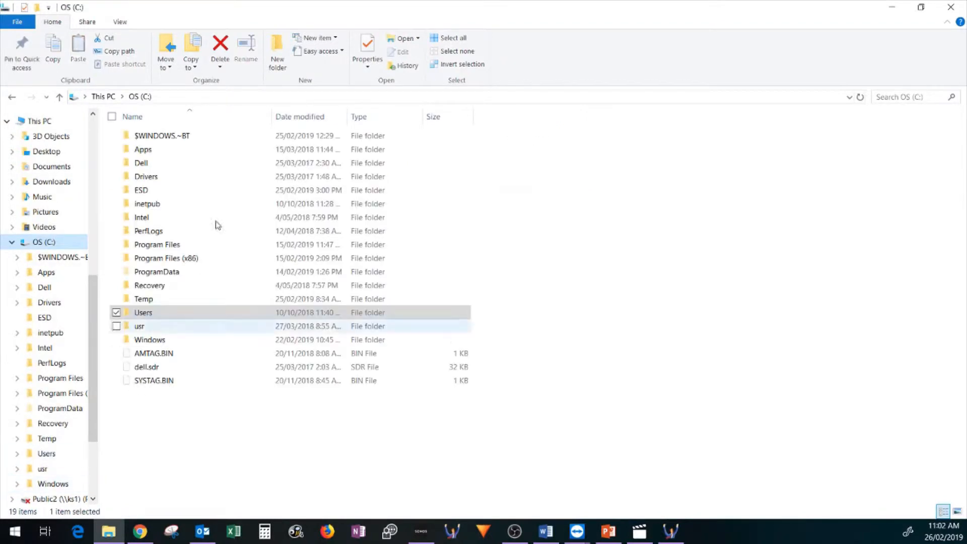
double_click(183, 151)
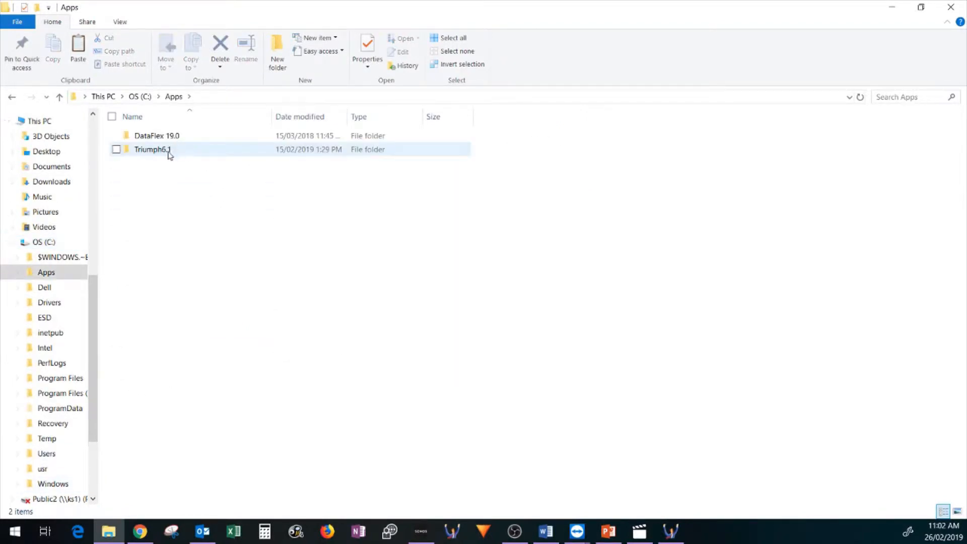
double_click(152, 149)
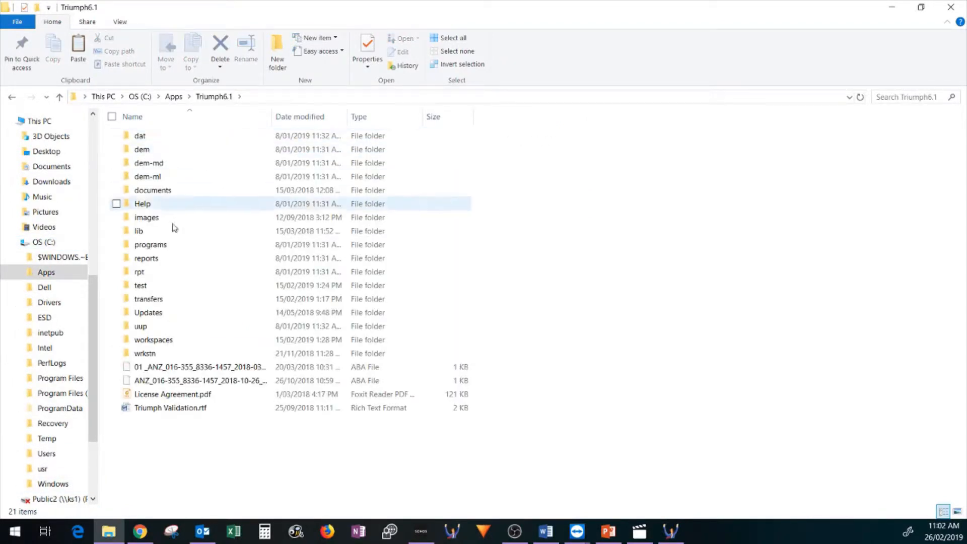
double_click(151, 353)
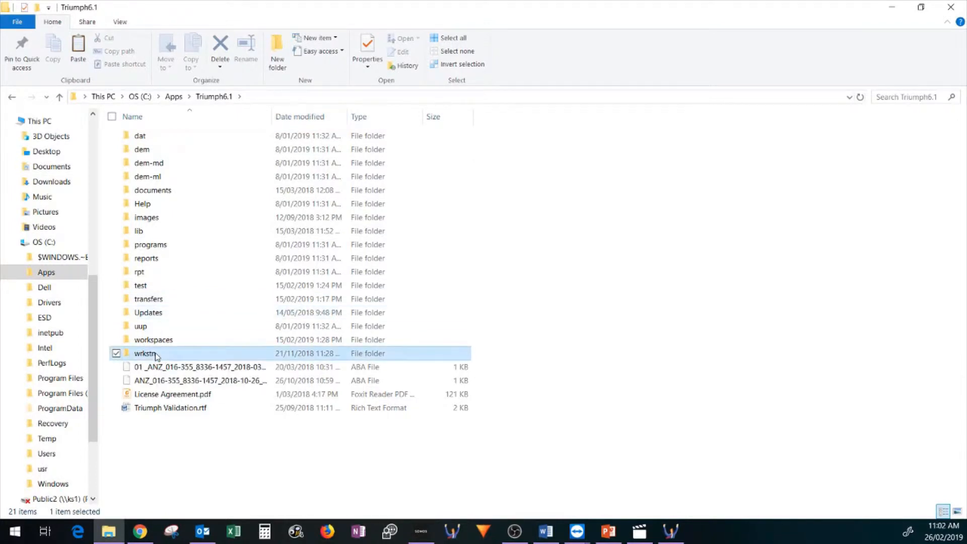
right_click(589, 259)
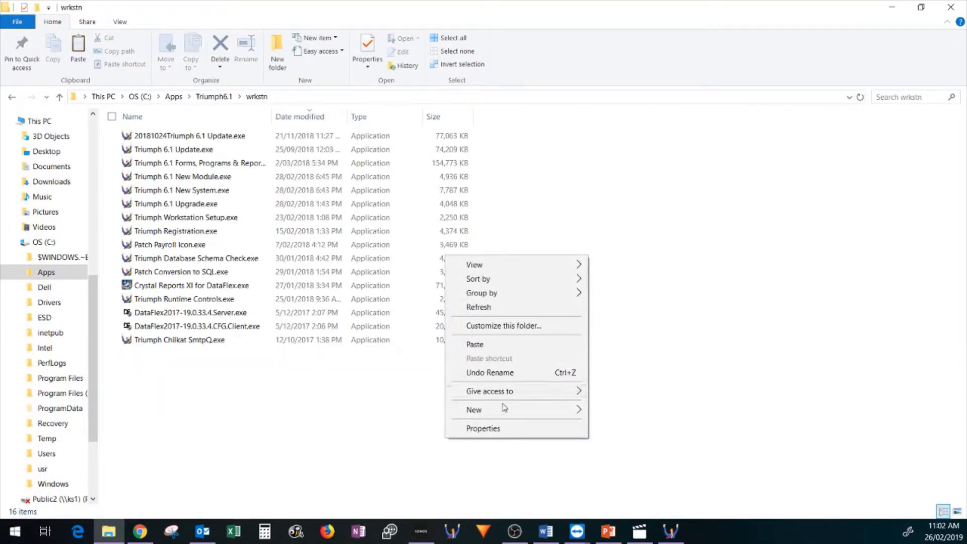
click(493, 349)
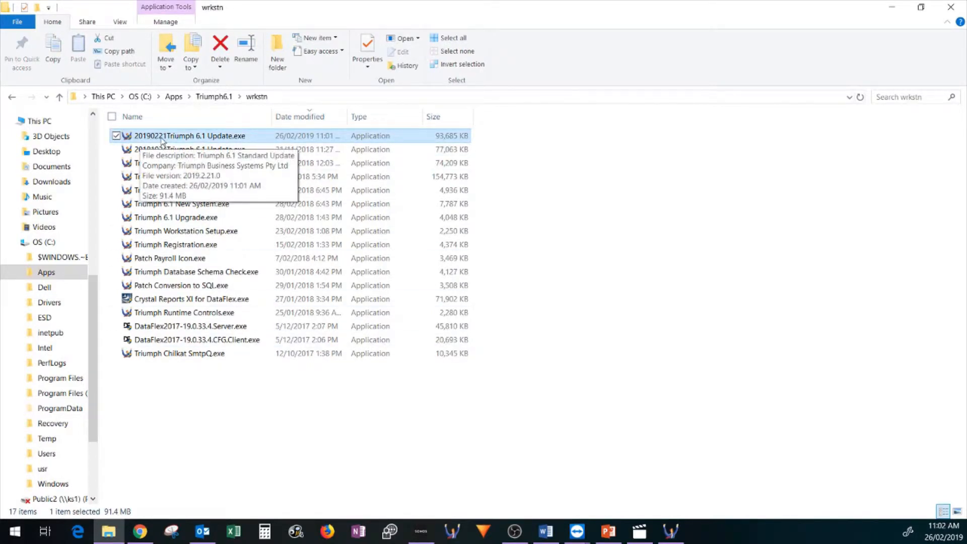
click(286, 417)
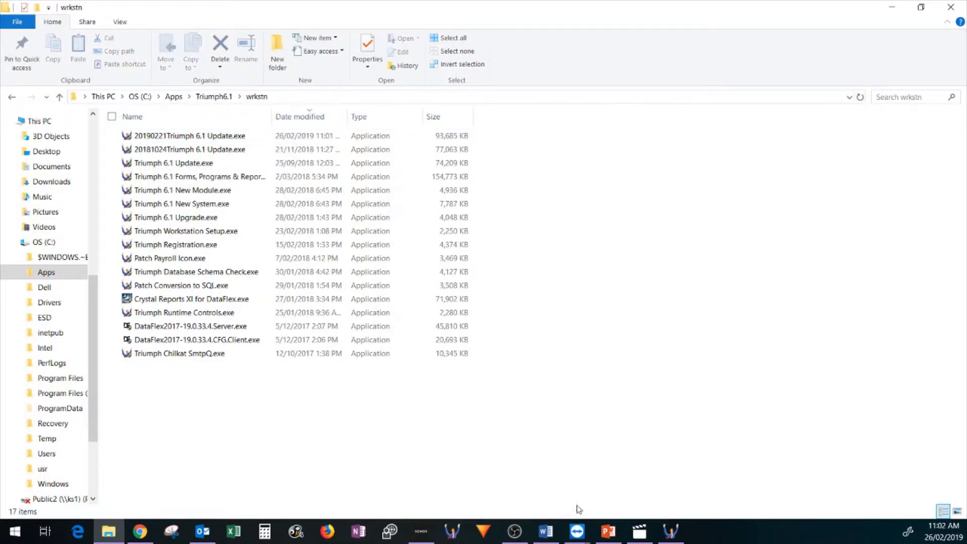
Switch to Triumph, check the logged-on sessions with Enquire On System Users, and close the enquiry.
click(671, 537)
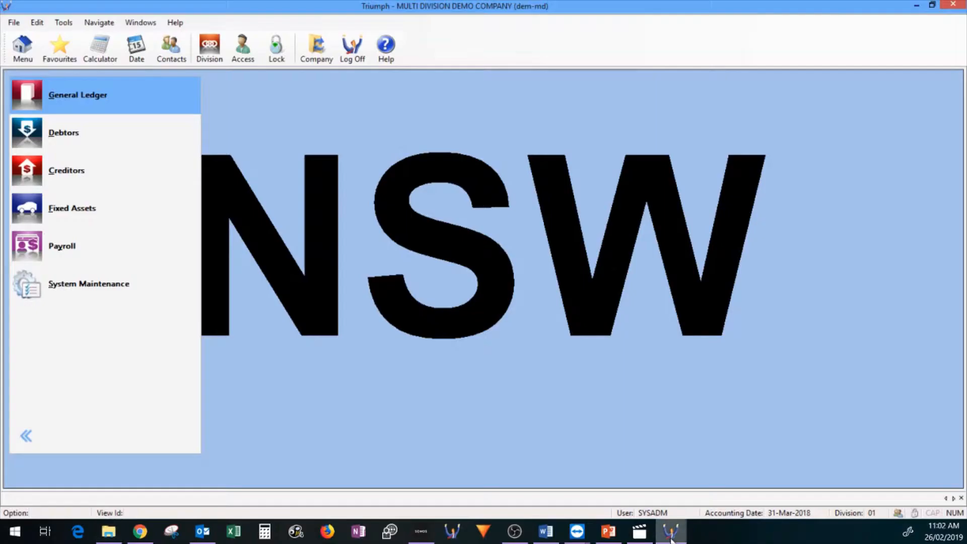
click(91, 294)
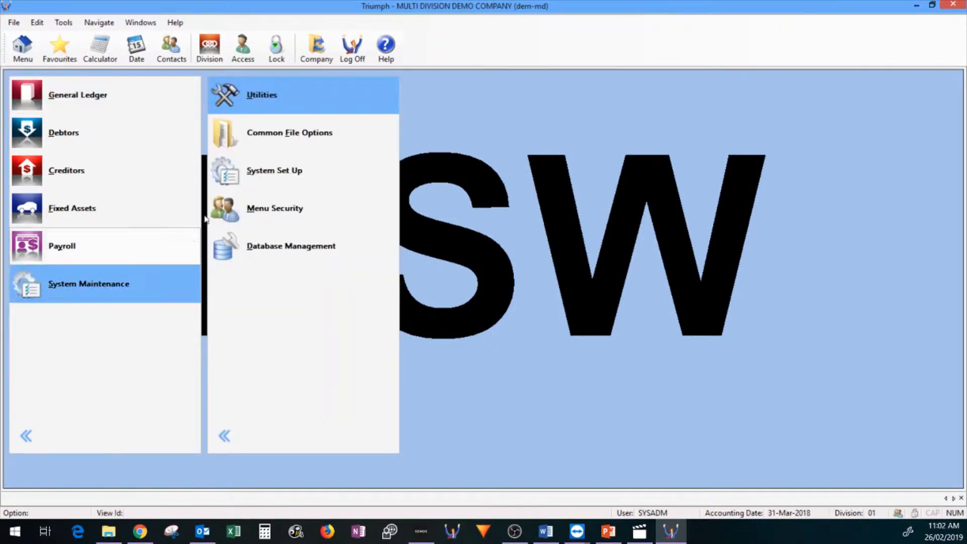
click(262, 216)
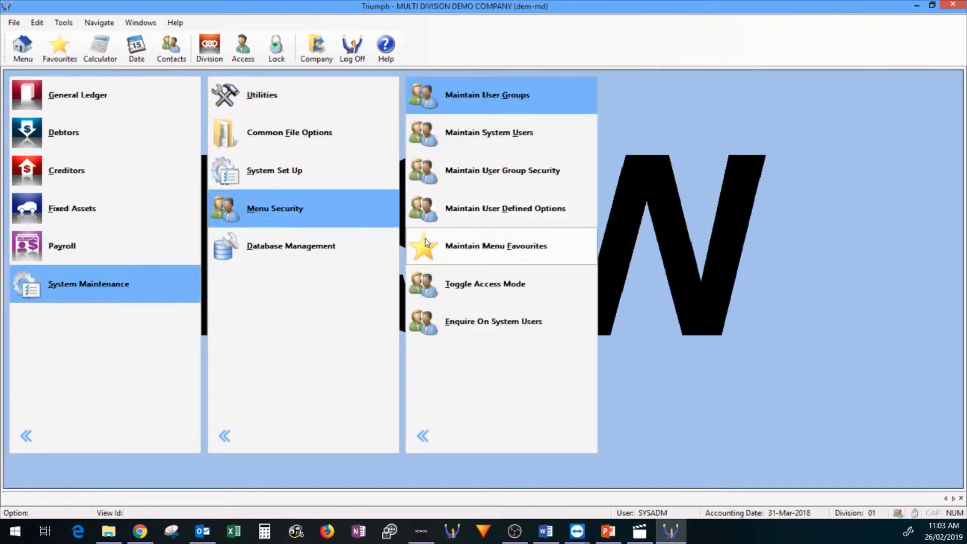
click(451, 322)
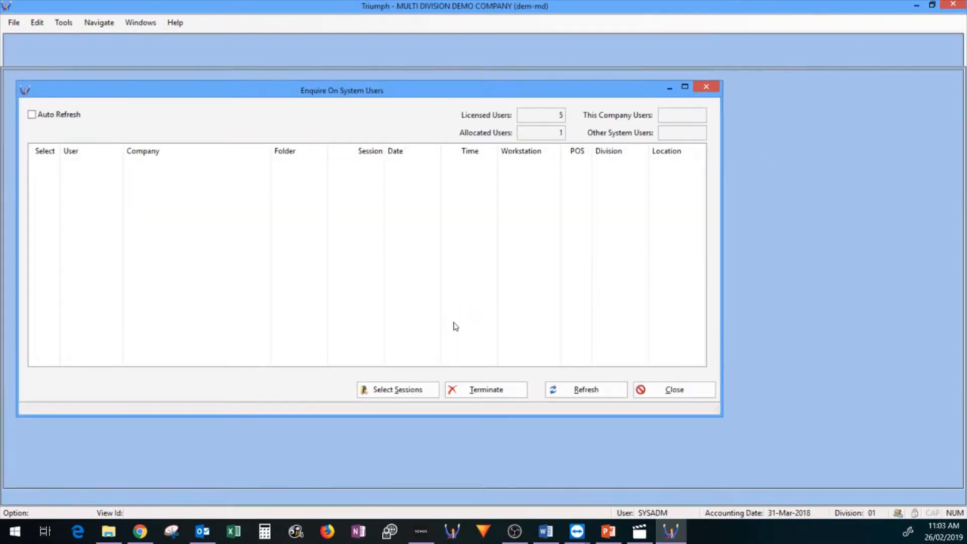
click(706, 87)
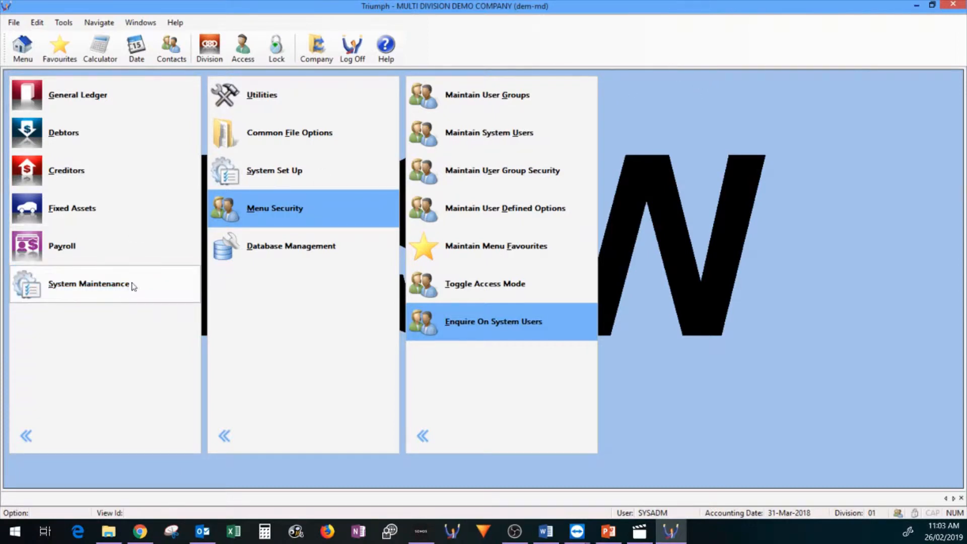
Open the Transfer Company Out function from Triumph's Database Management options.
click(266, 250)
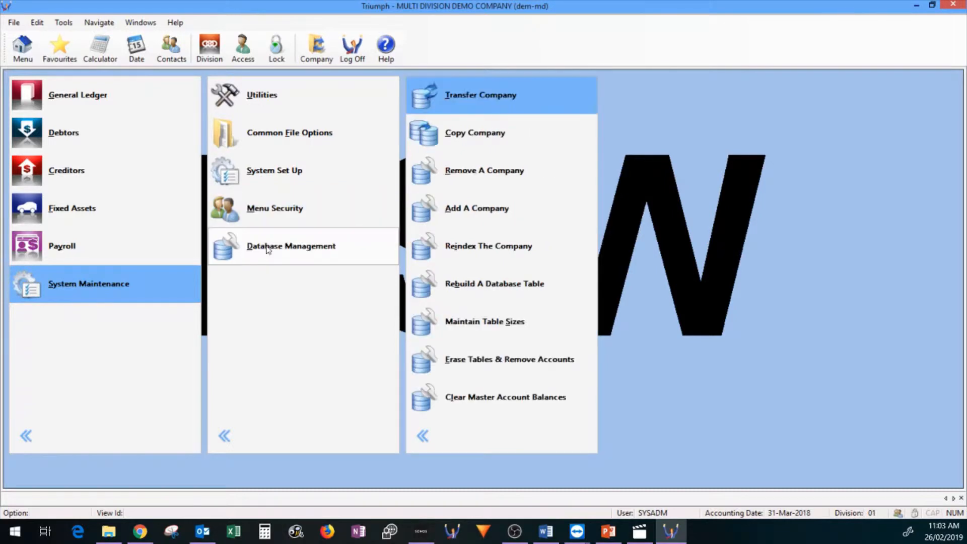
click(434, 111)
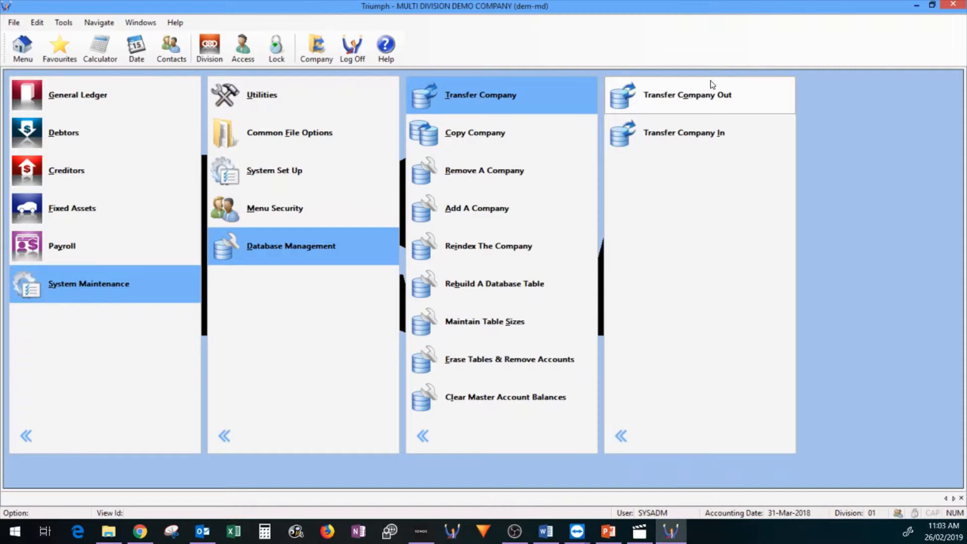
click(729, 103)
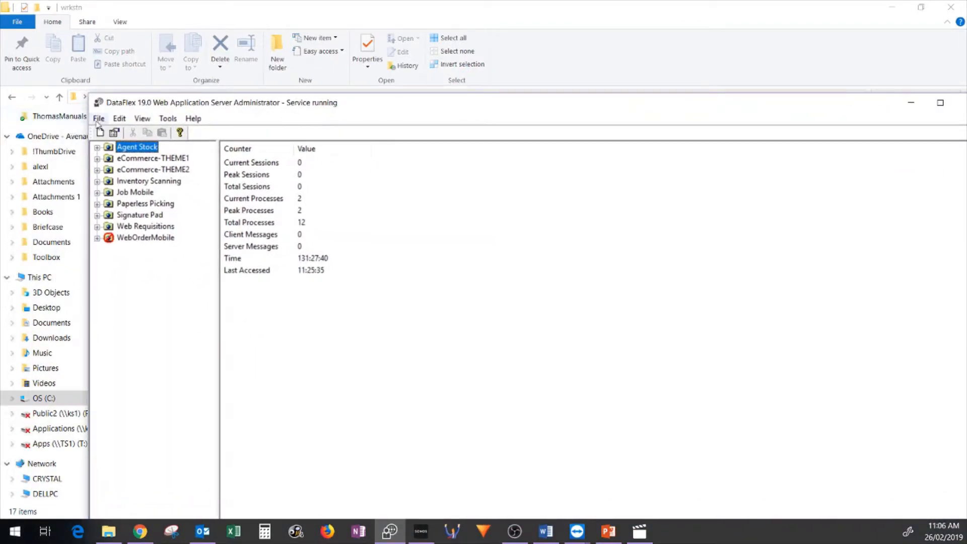
Stop the DataFlex 19.0 Web Application Server service and minimize its administrator window.
click(99, 120)
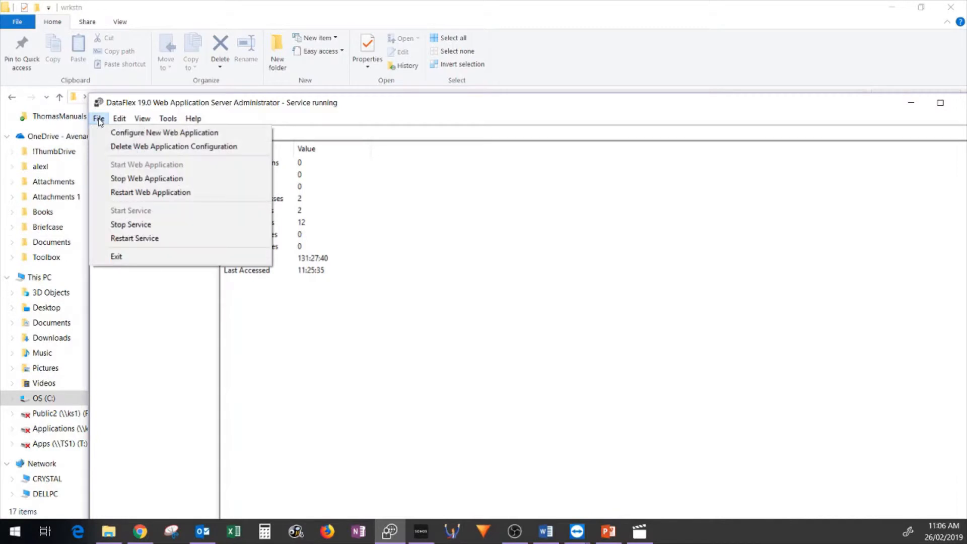
click(129, 225)
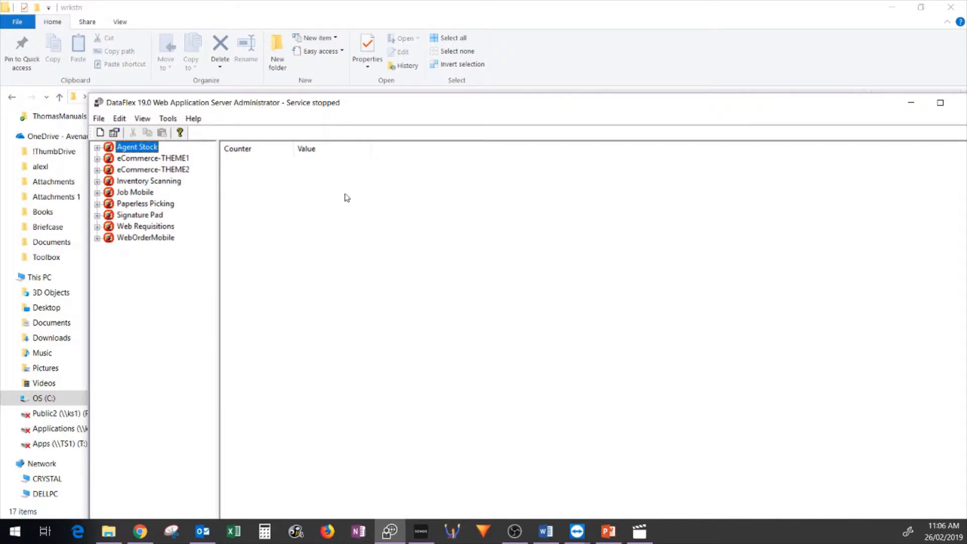
drag(386, 107, 214, 110)
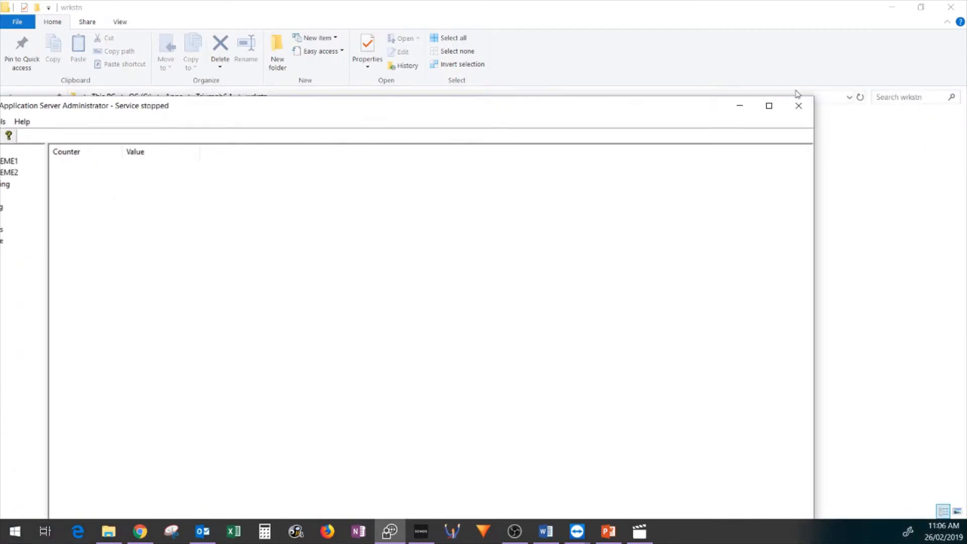
click(742, 108)
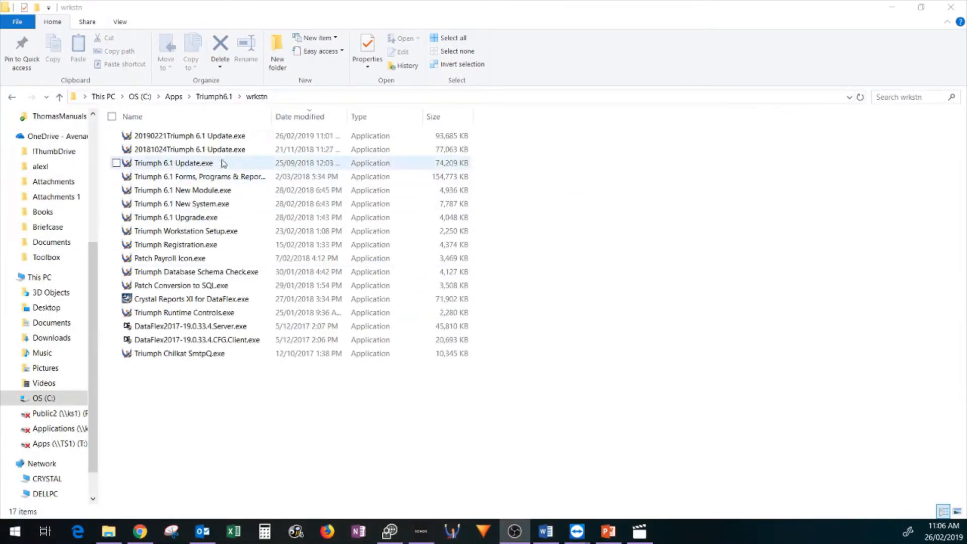
Run 20190221Triumph 6.1 Update.exe as administrator and allow it to make changes to the device.
right_click(207, 141)
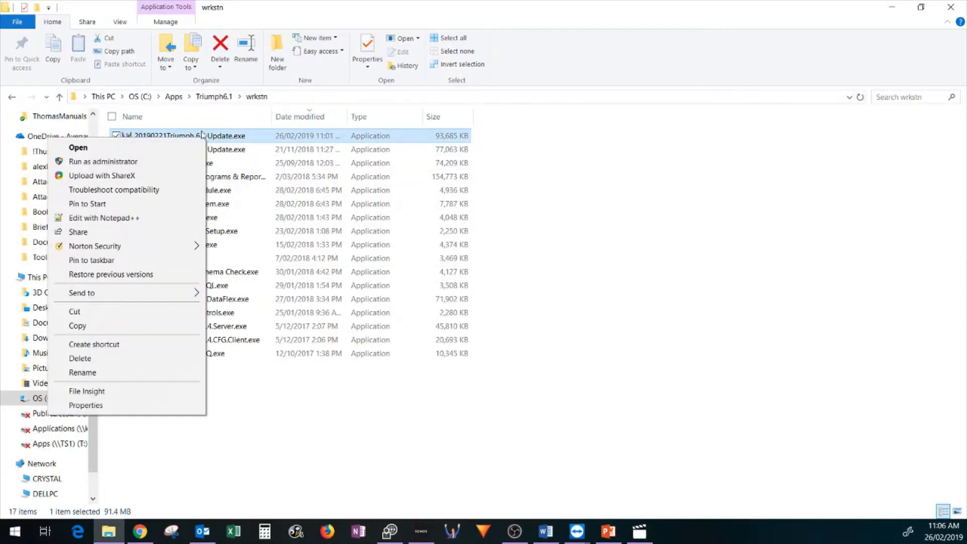
click(141, 160)
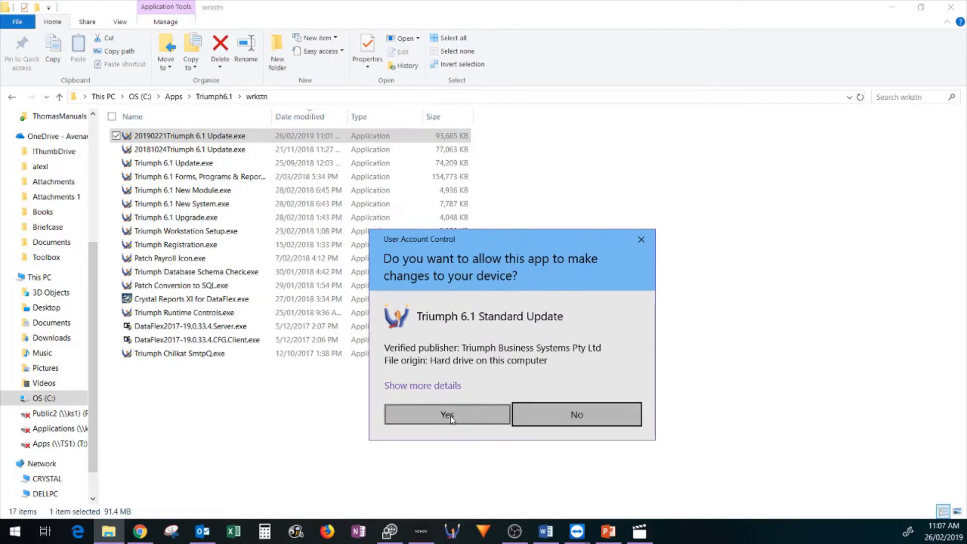
click(447, 414)
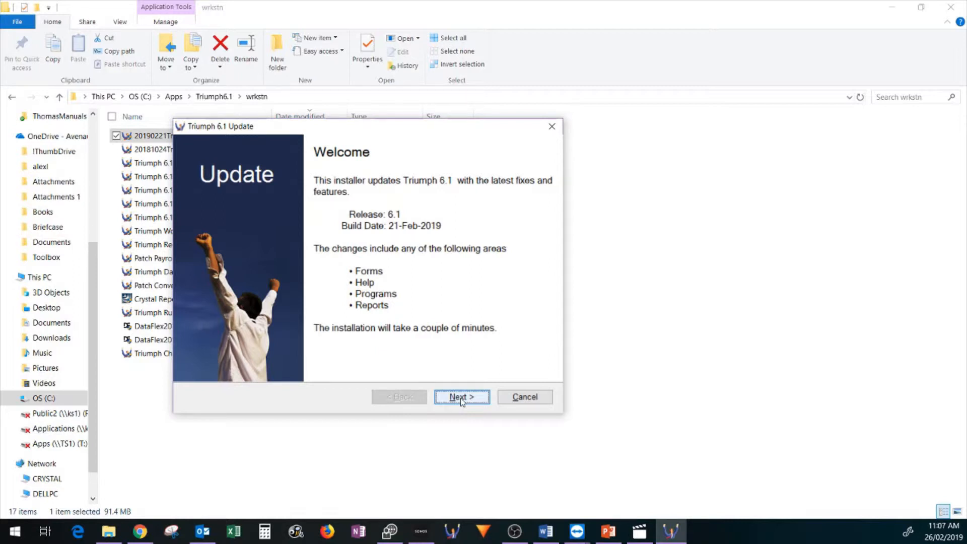
Continue past the installer's welcome page, agree to the Triumph license terms, and look through the agreement before proceeding.
click(462, 397)
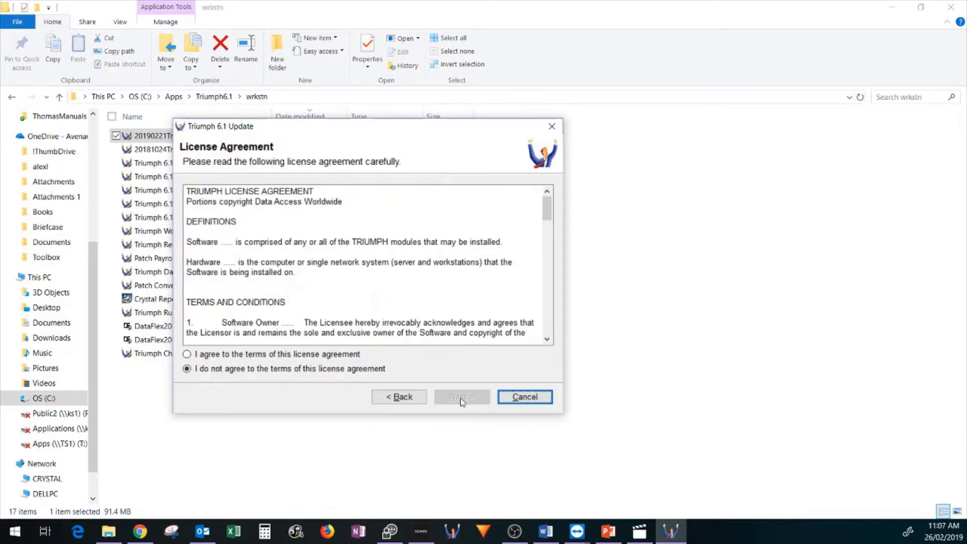
click(228, 354)
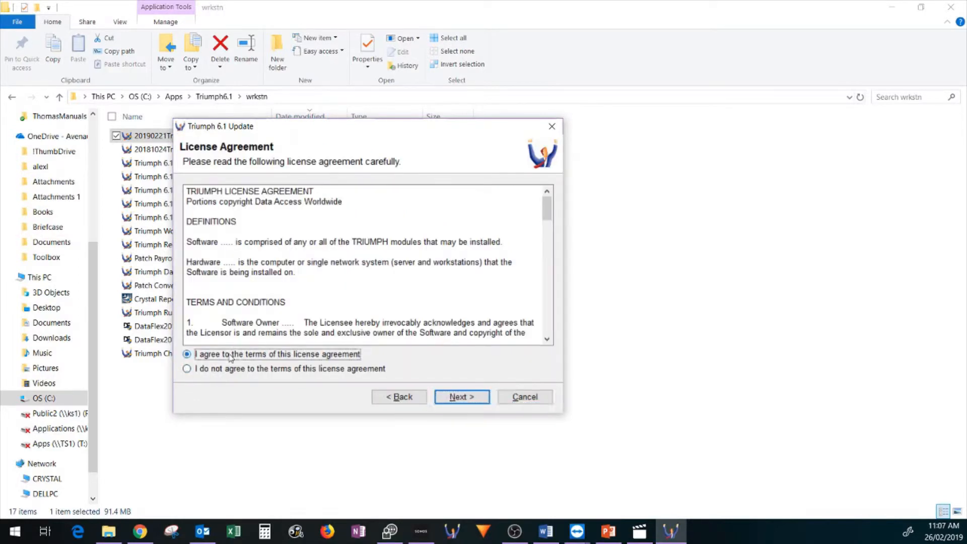
scroll(272, 290, down, 20)
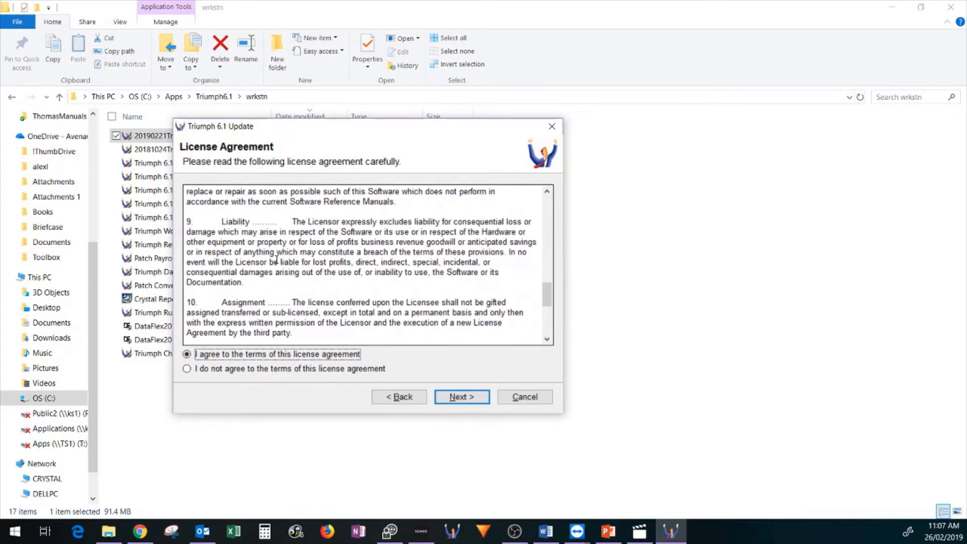
scroll(276, 259, up, 20)
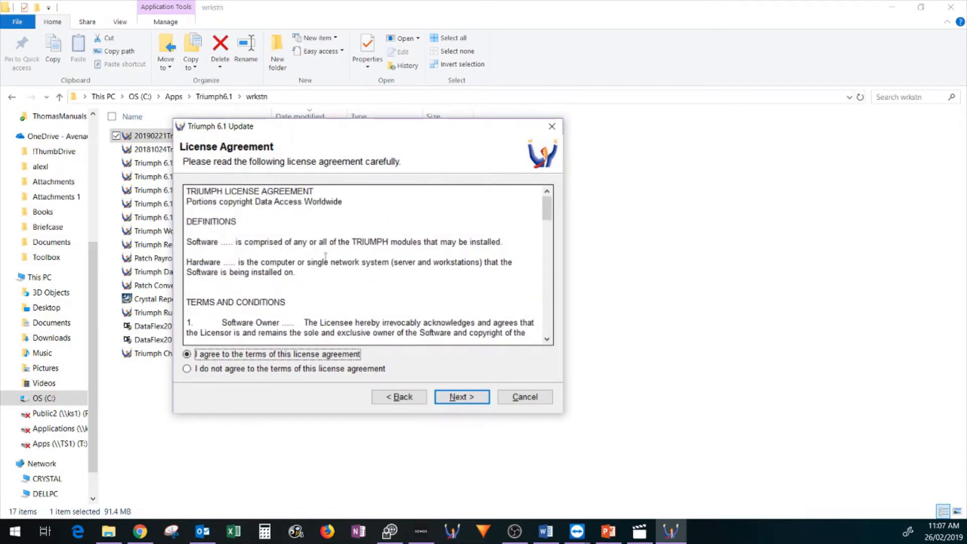
click(454, 399)
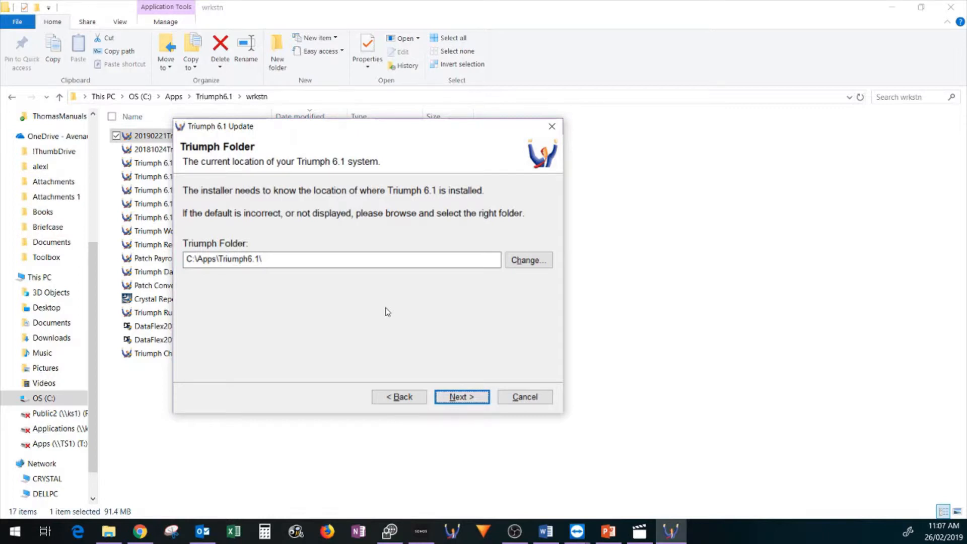
Install the update with C:\Apps\Triumph6.1\ as the Triumph folder and advance the Update Accounting System wizard to company selection.
click(457, 397)
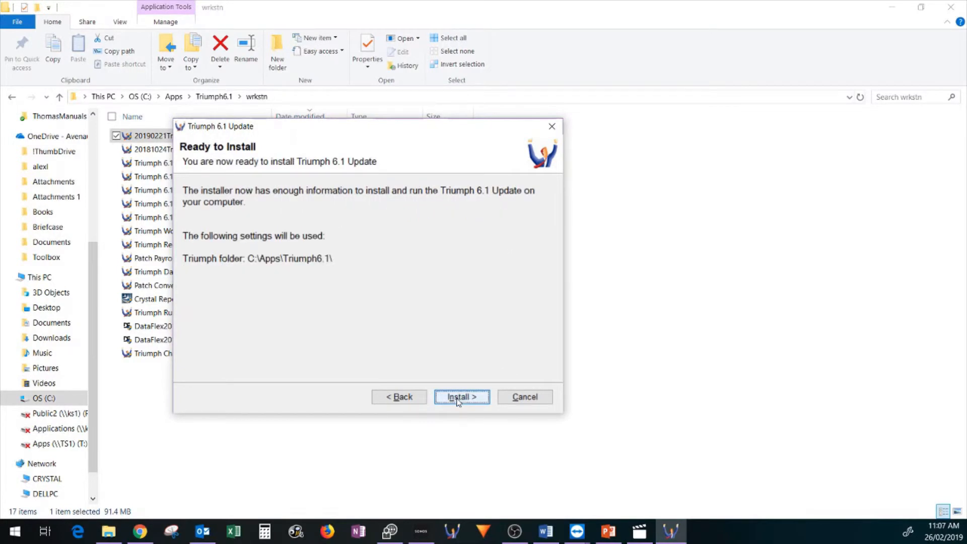
click(458, 398)
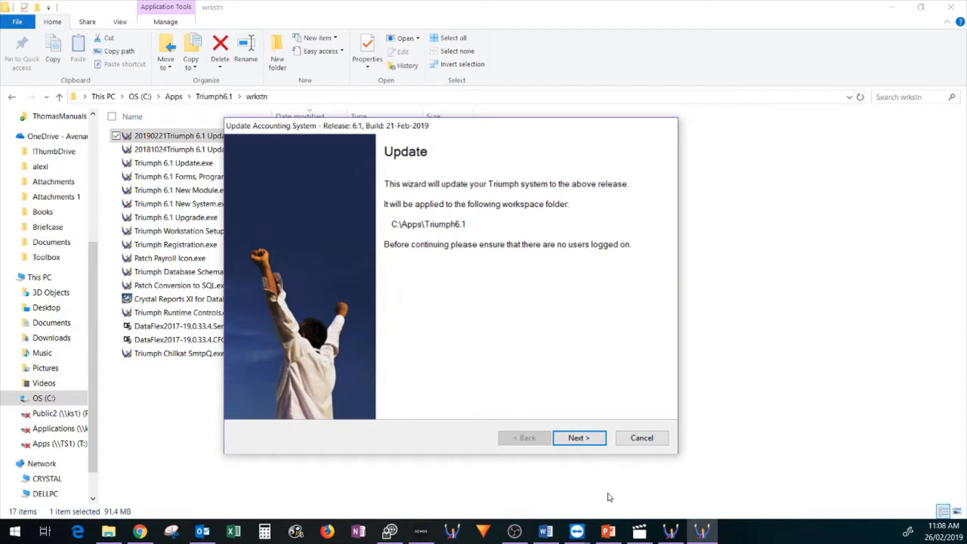
click(577, 438)
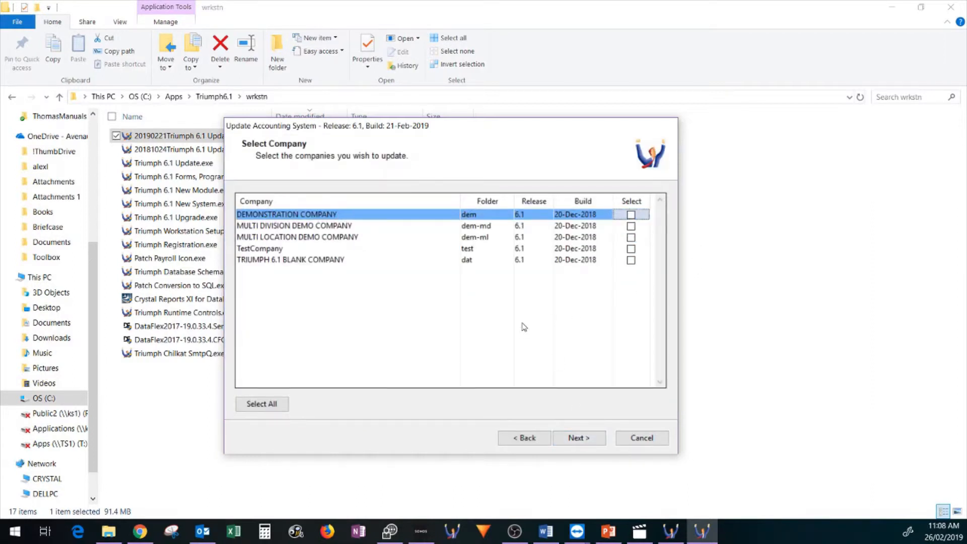
Select all companies for the update, confirm the pre-update summary, and run the accounting system update.
click(262, 406)
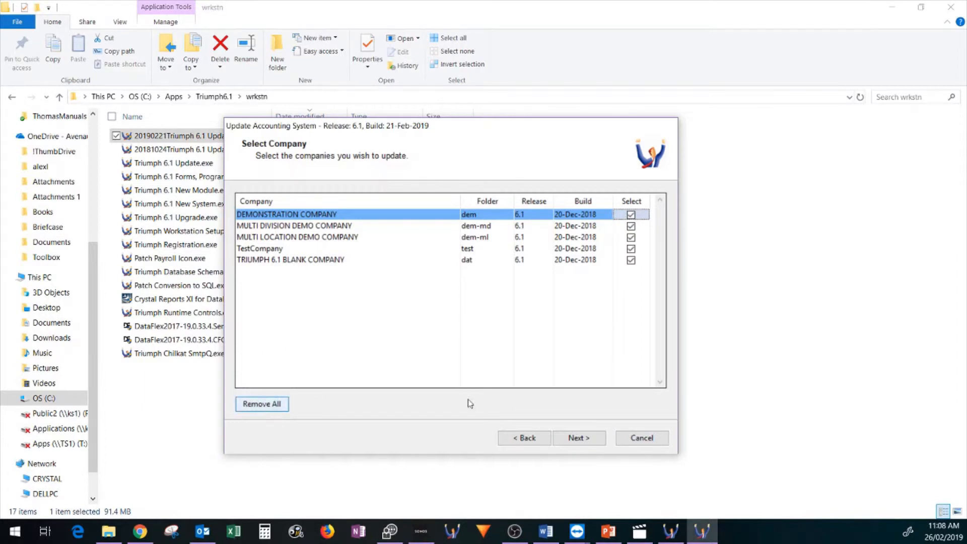
click(577, 438)
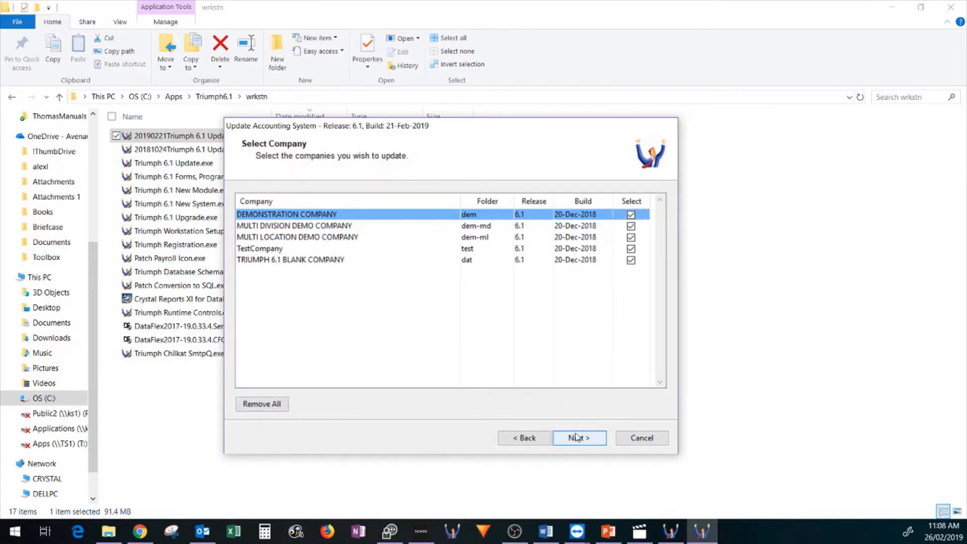
click(328, 409)
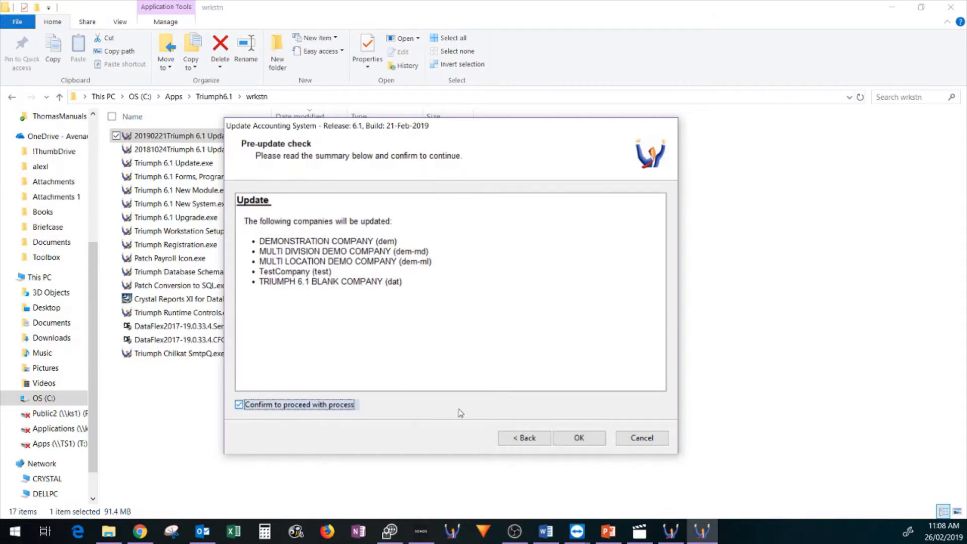
click(573, 439)
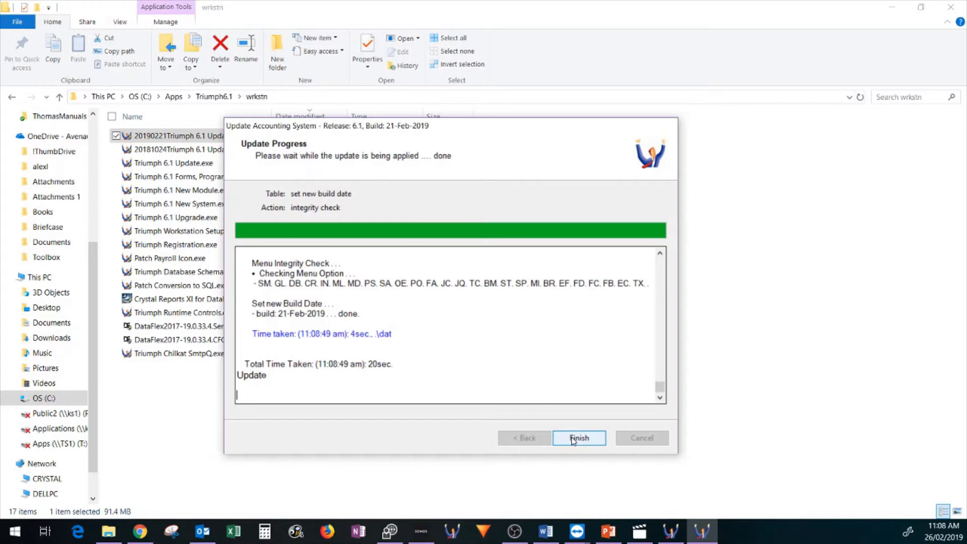
Finish the Update Accounting System wizard and exit the Triumph 6.1 Update installer with the option to view the upgrade log file enabled.
click(573, 439)
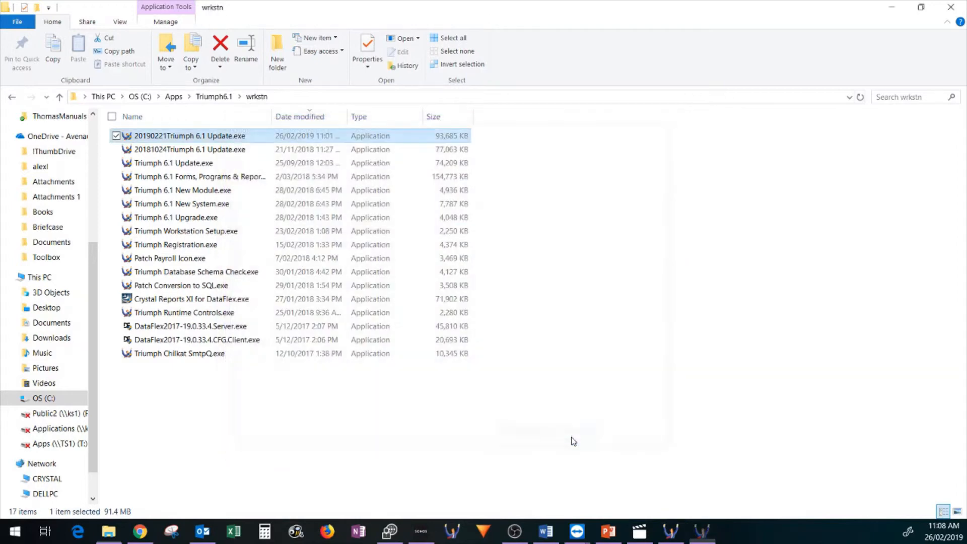
click(679, 536)
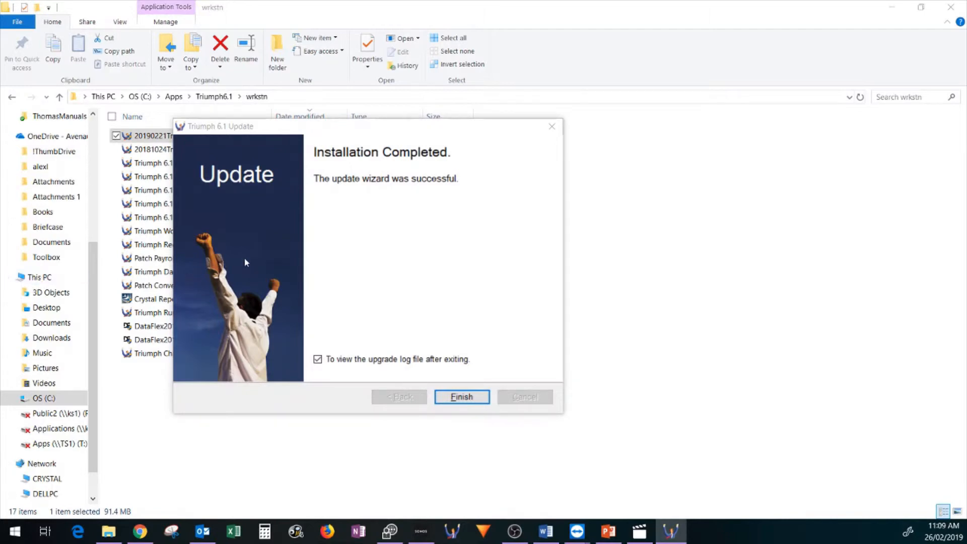
click(459, 398)
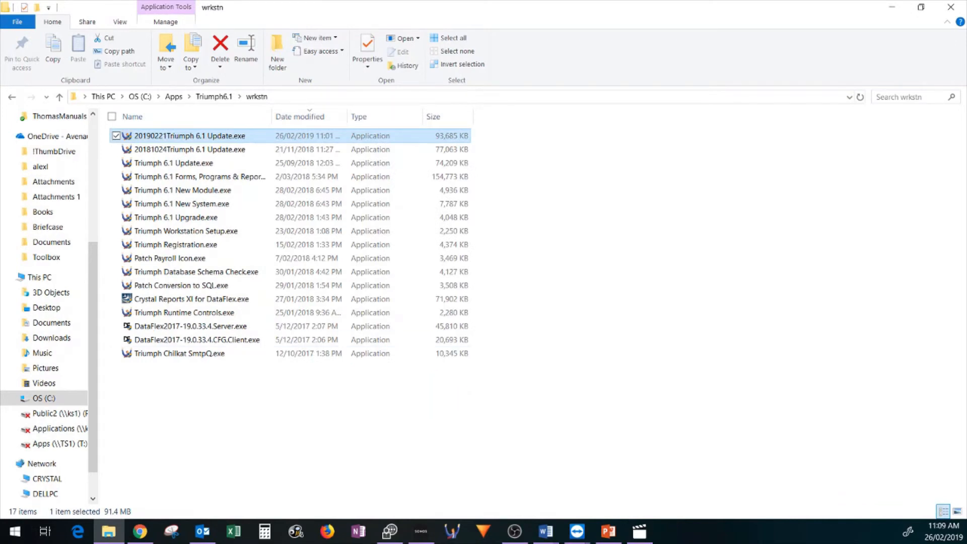
Review the upgrade log in a maximized Word window, and close the log and the wrkstn folder window.
click(546, 531)
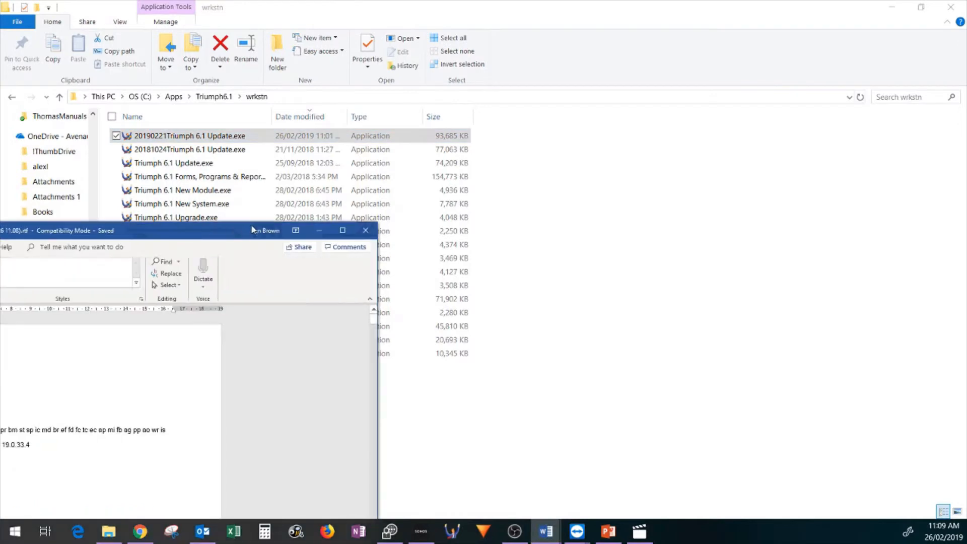
drag(251, 226, 343, 206)
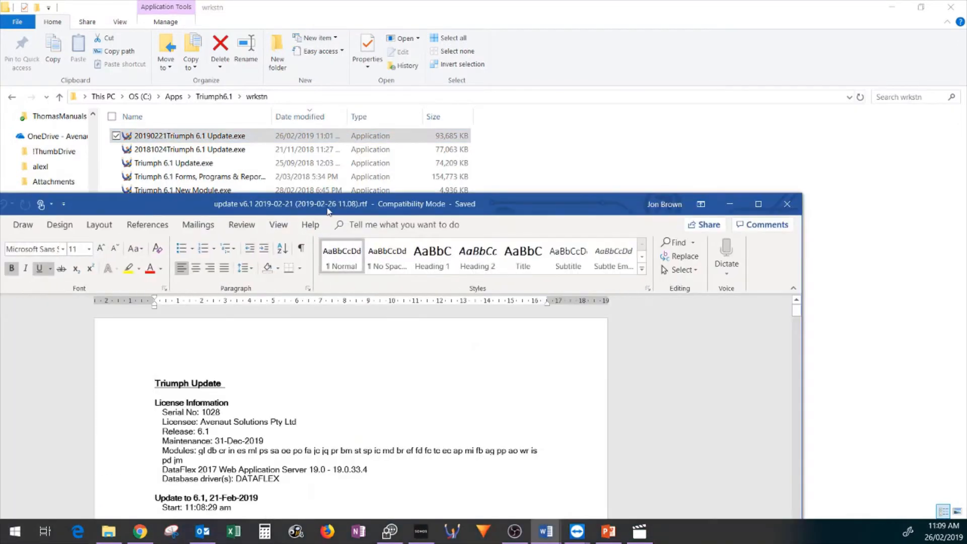
double_click(328, 211)
scroll(515, 366, down, 8)
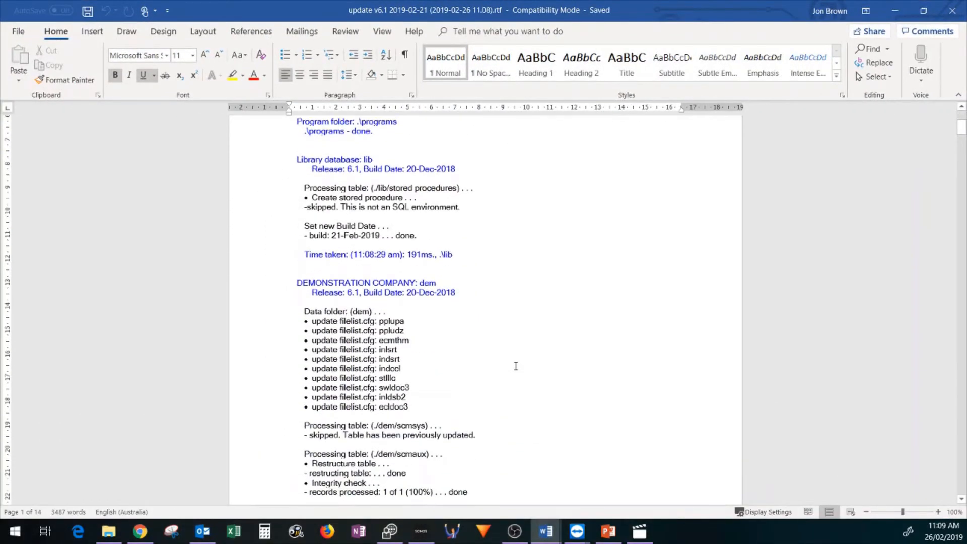
scroll(516, 365, down, 15)
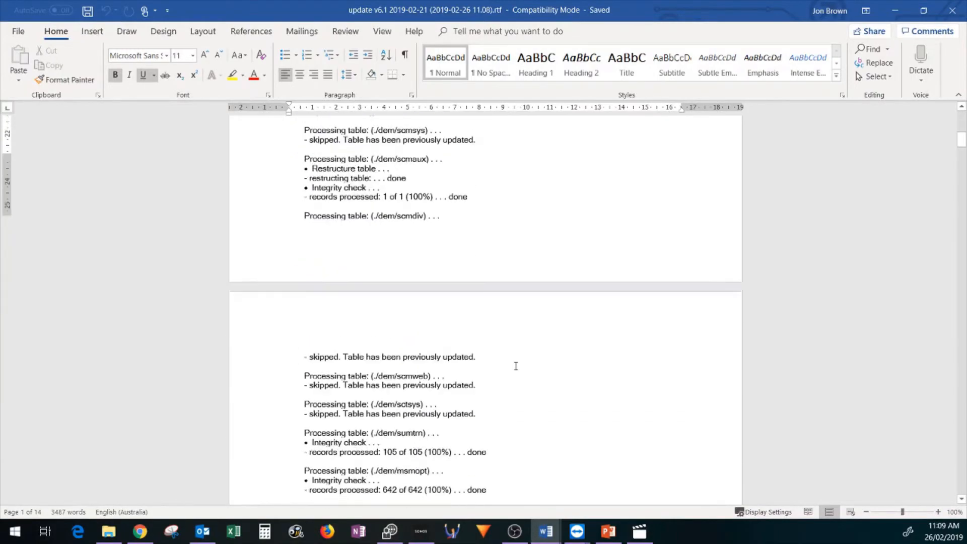
scroll(516, 365, down, 20)
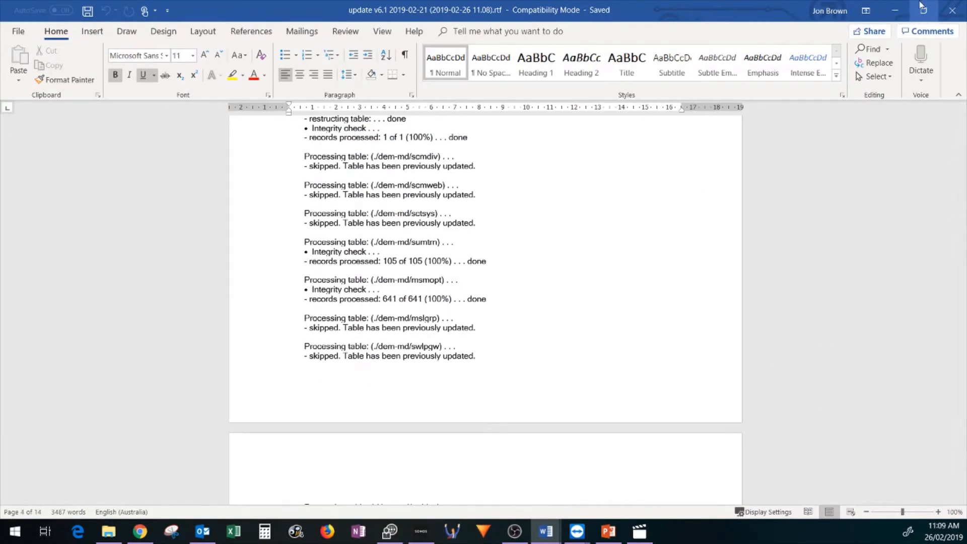
click(952, 10)
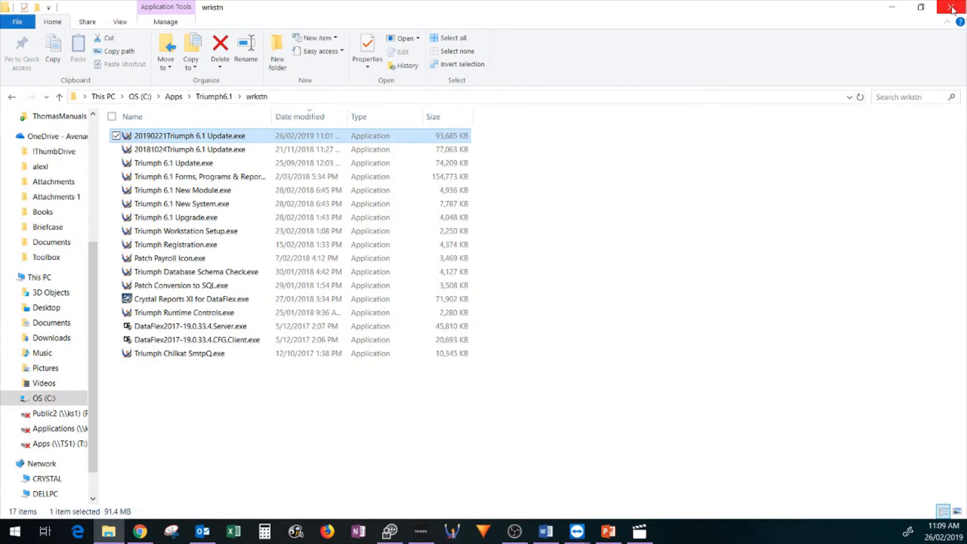
click(945, 7)
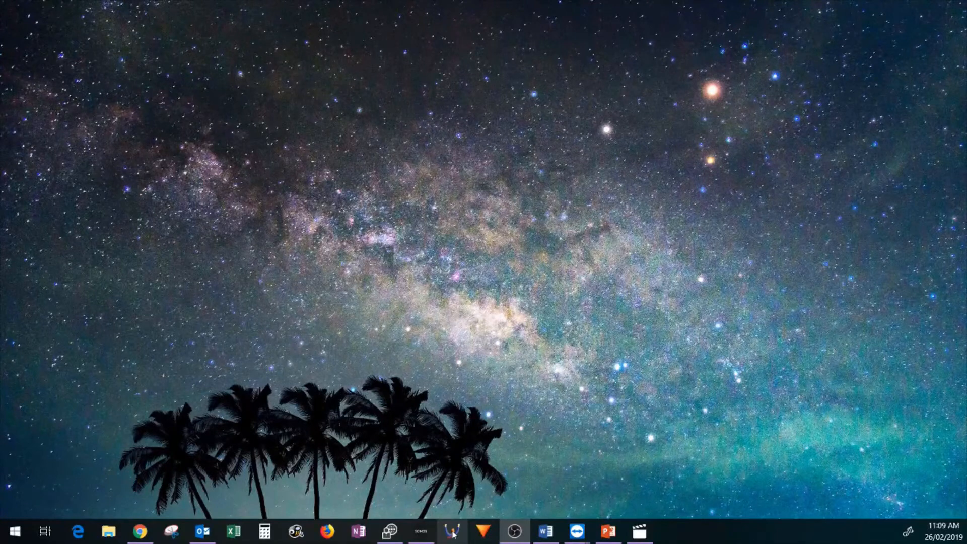
Restore and maximize the DataFlex 19.0 Web Application Server Administrator and try to start its service.
click(388, 534)
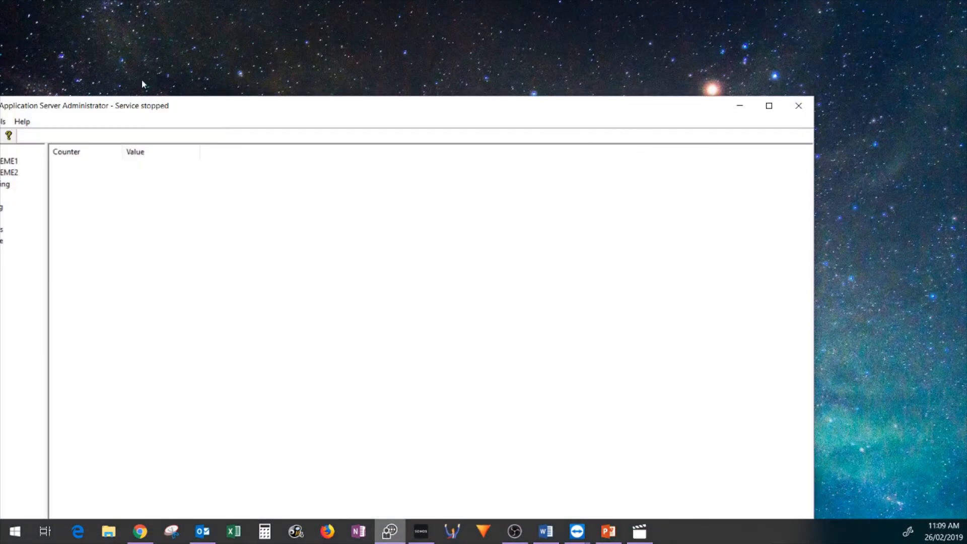
double_click(177, 105)
click(10, 20)
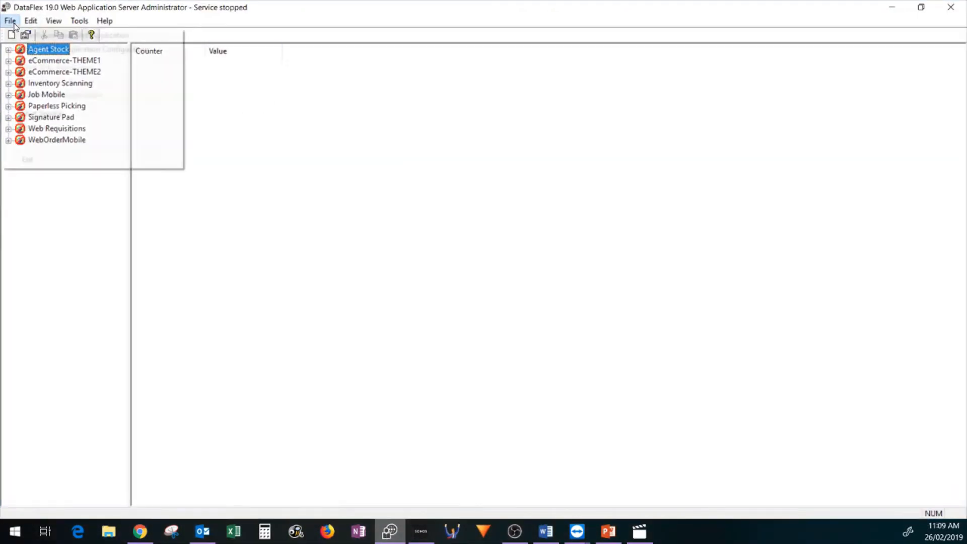
click(40, 113)
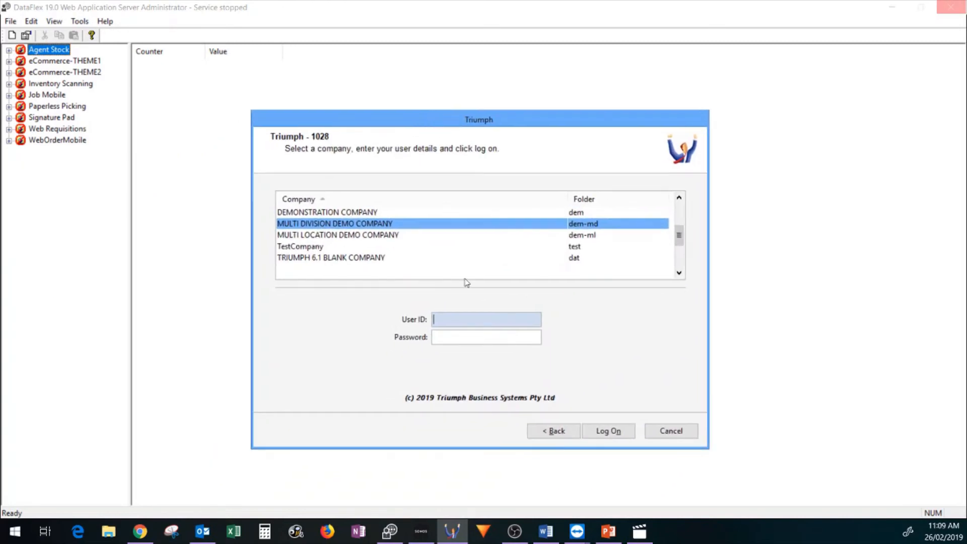
Log on to MULTI DIVISION DEMO COMPANY in Triumph as SYSADM with the password left blank.
text(SYSADM)
key(Tab)
key(Tab)
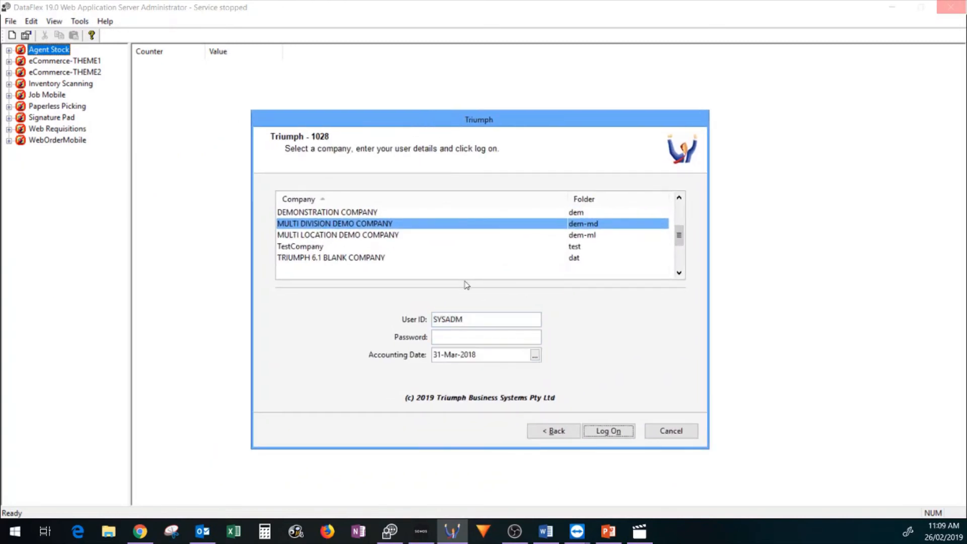
key(Return)
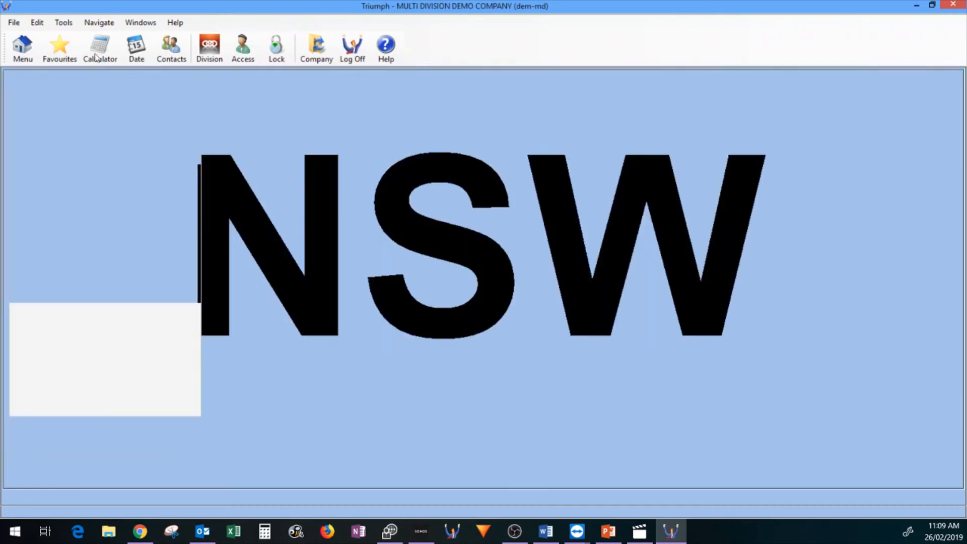
Check the installed Triumph release and build date in the About information, and close it.
click(174, 22)
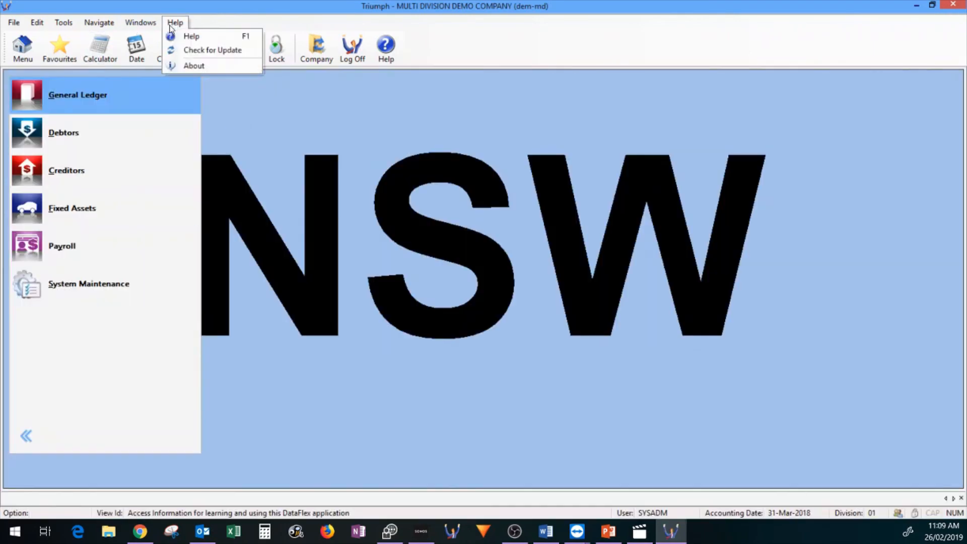
click(191, 66)
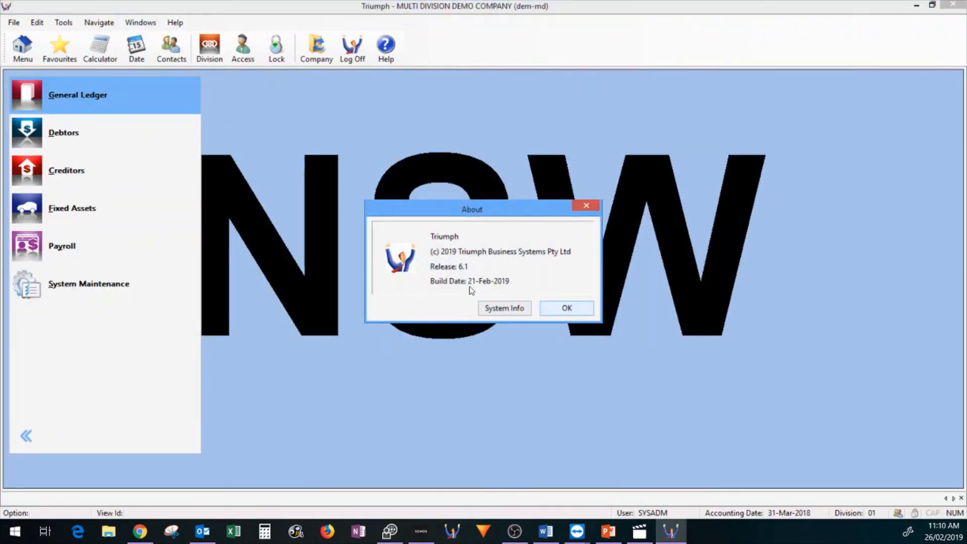
click(564, 312)
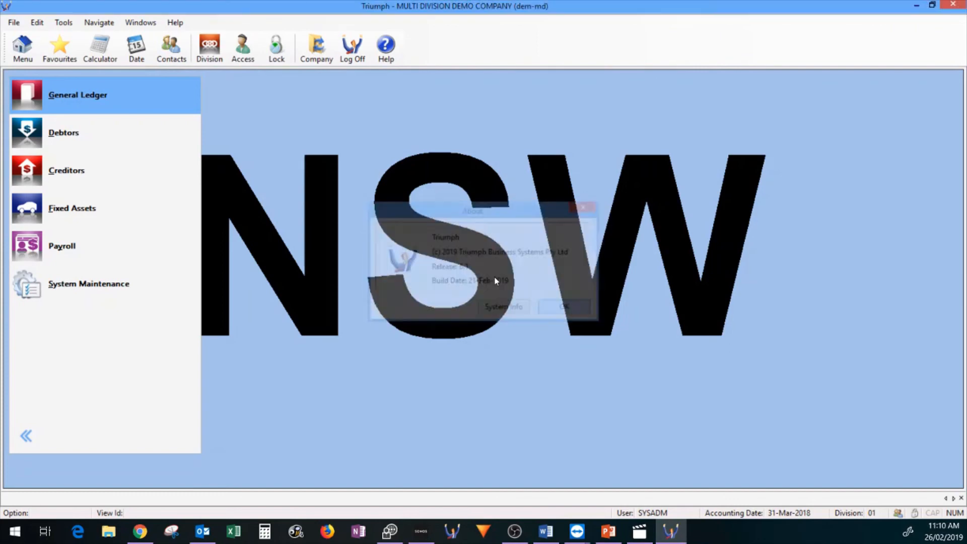
Check online for further Triumph updates, finish the check, and close Triumph.
click(184, 24)
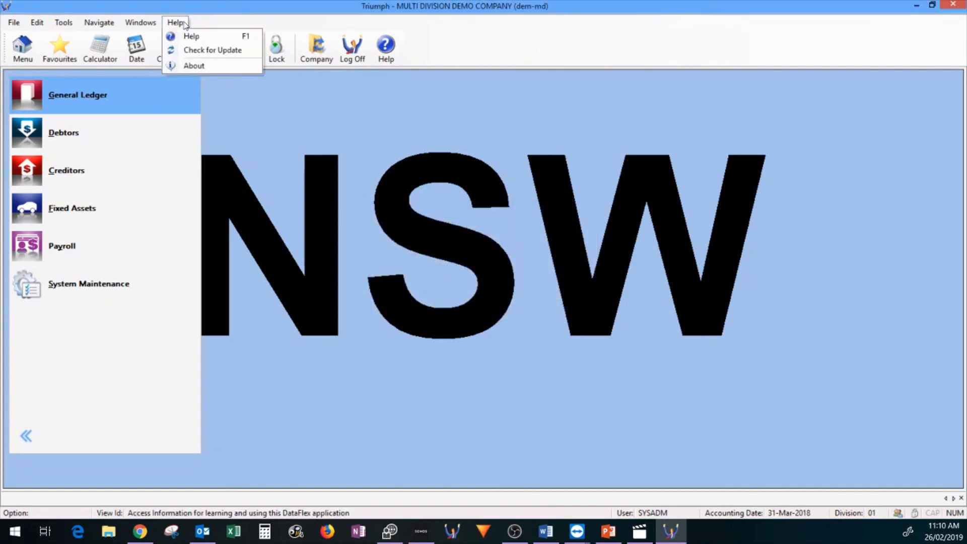
click(190, 50)
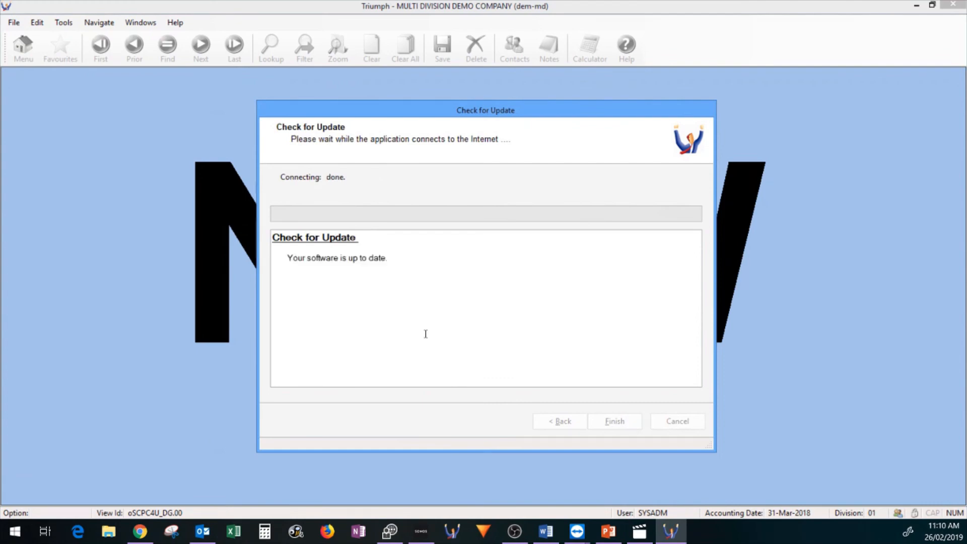
click(614, 422)
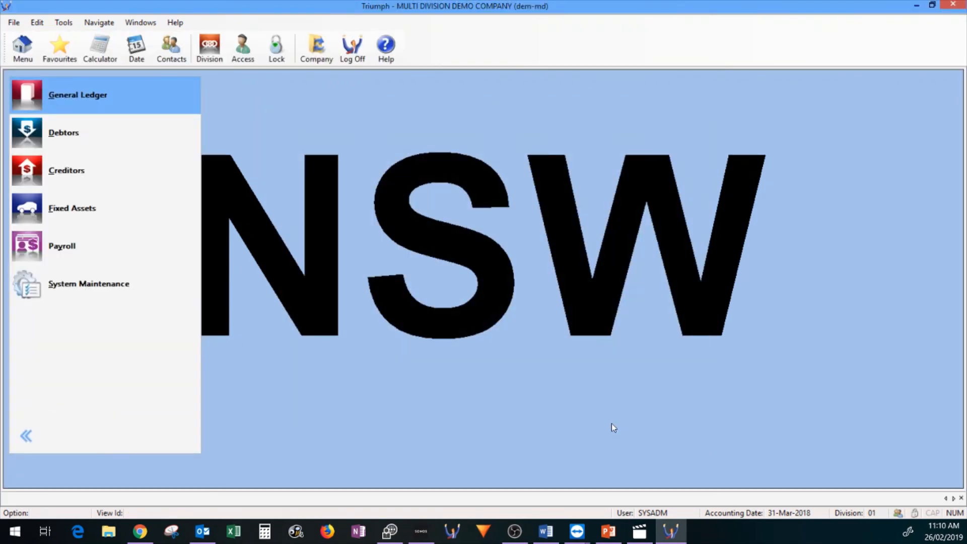
click(953, 4)
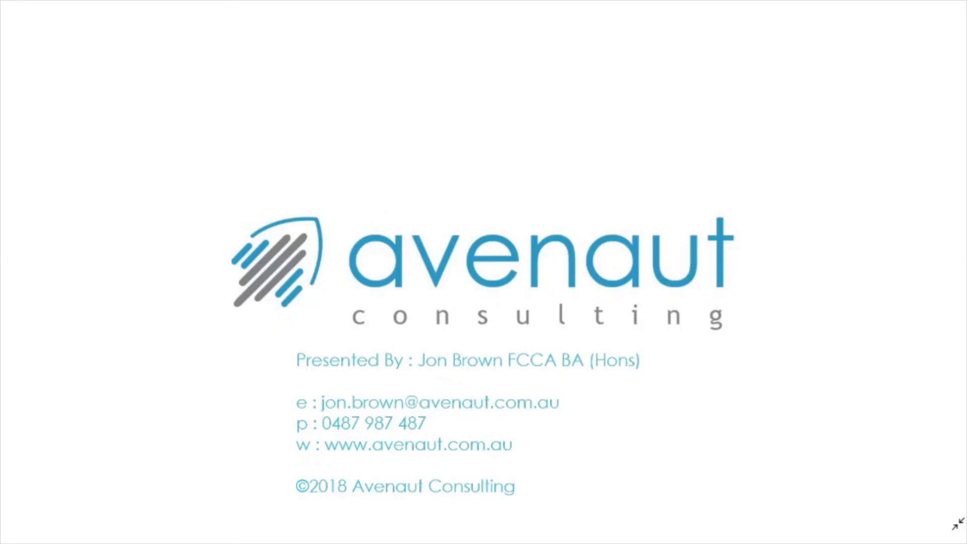